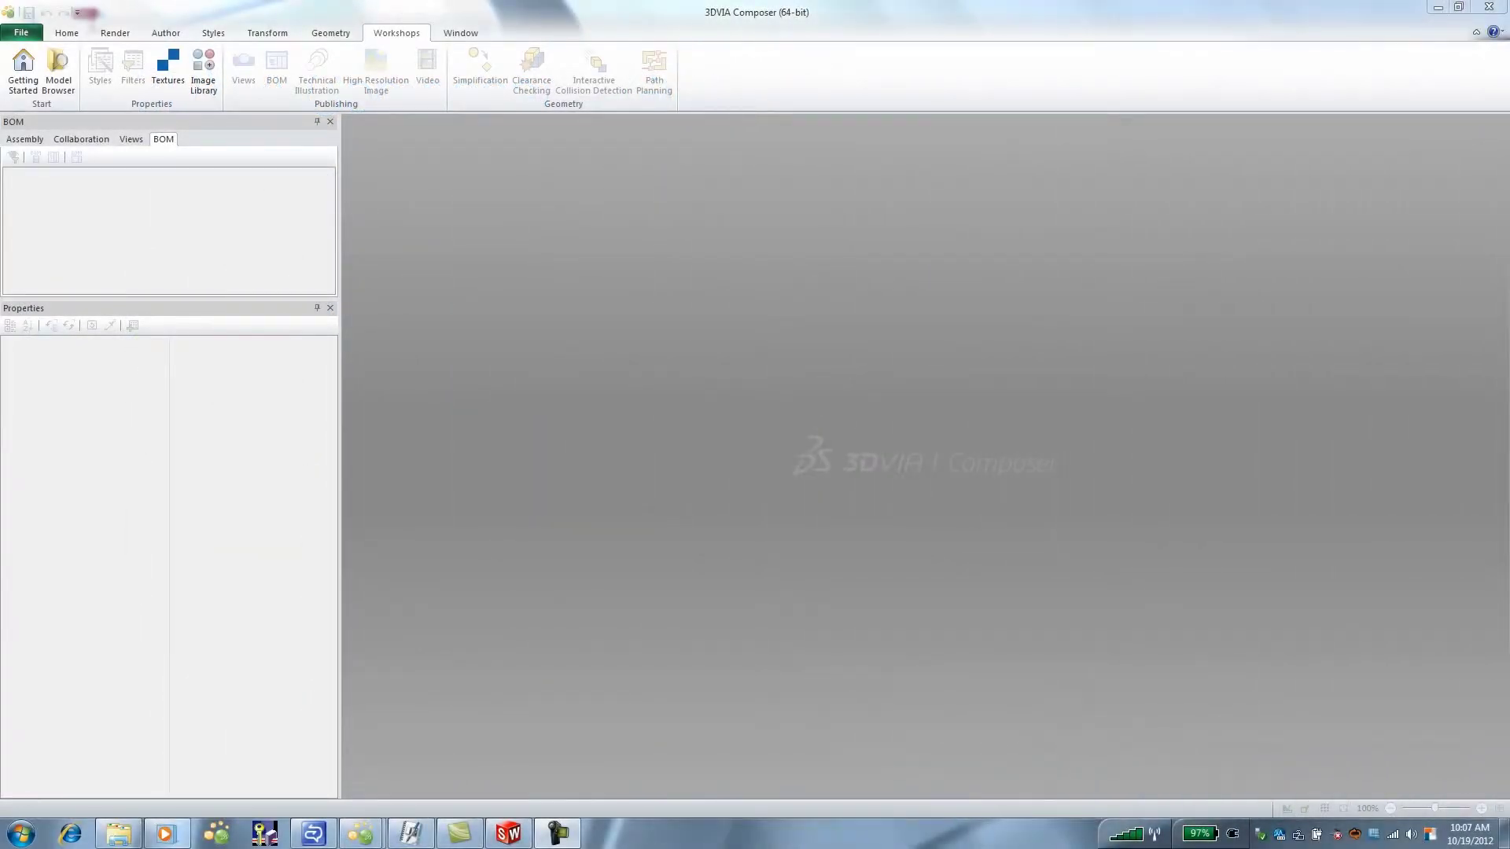
# Open Mobile Gantry.SLDASM using the SolidWorks (default) import profile
pyautogui.click(20, 34)
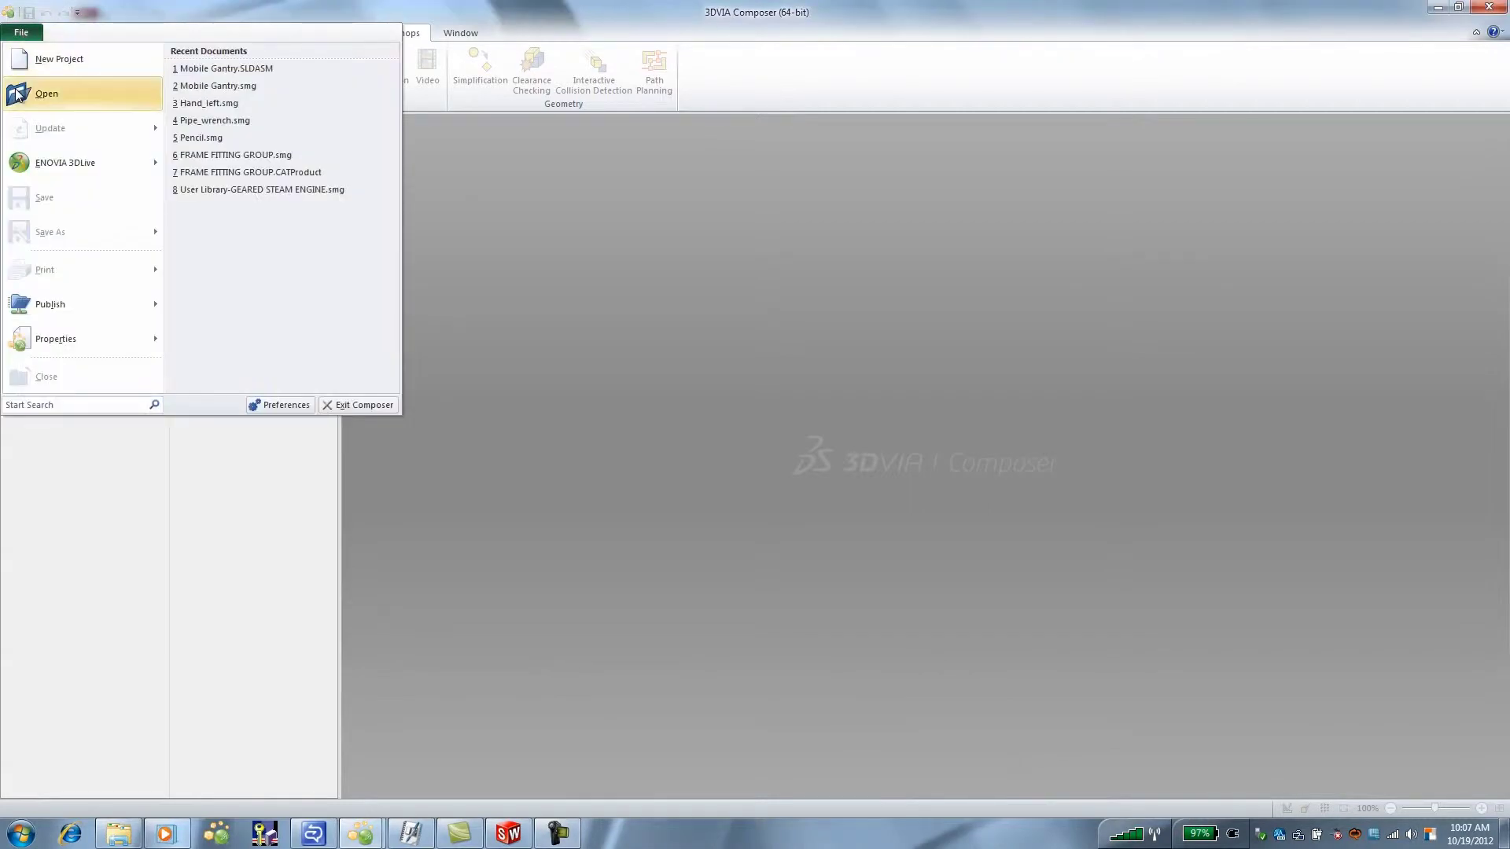
pyautogui.click(46, 94)
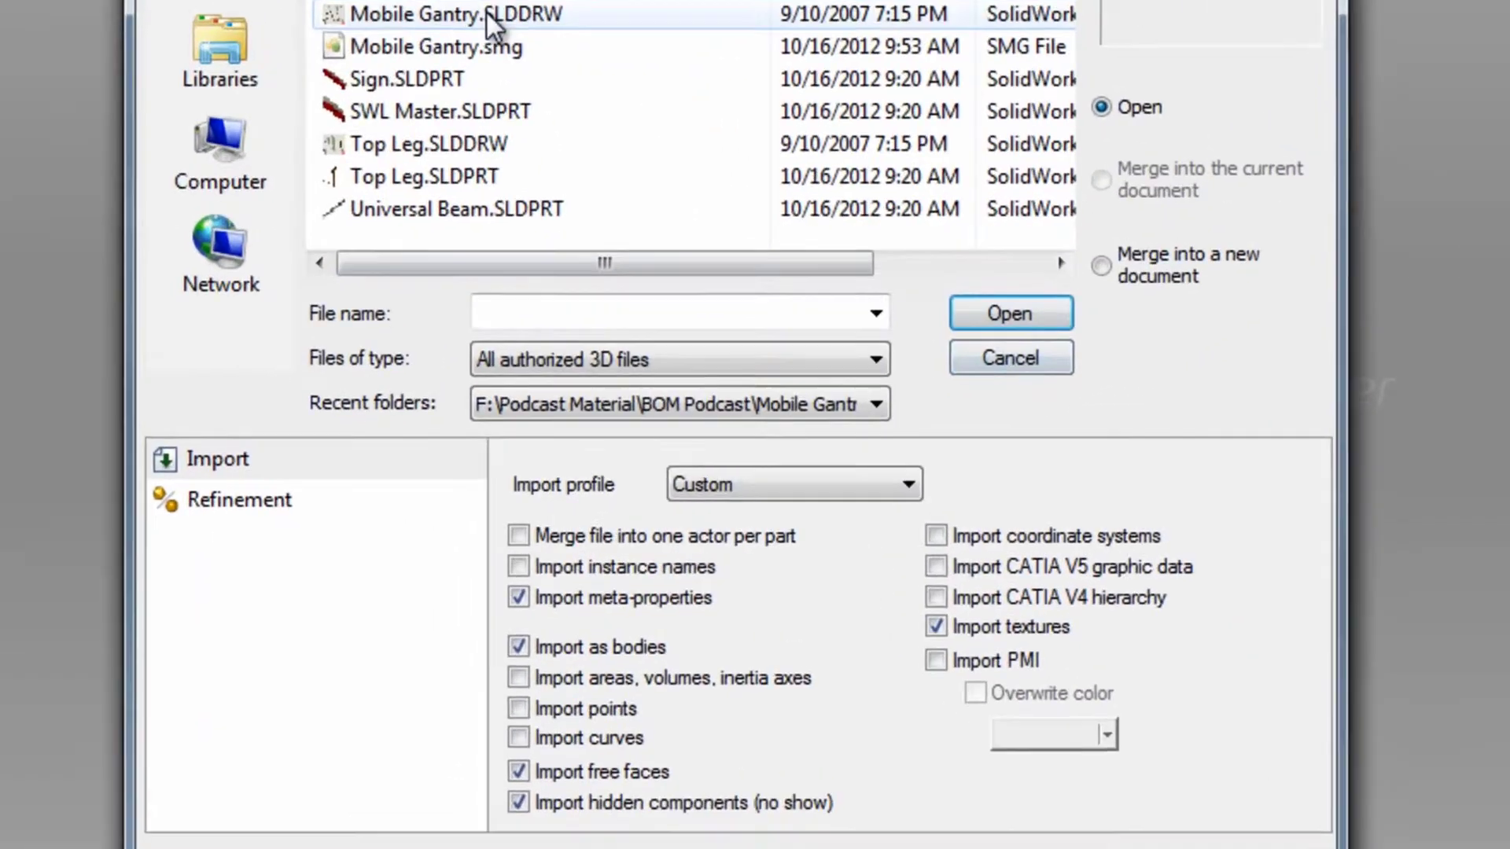
pyautogui.click(589, 130)
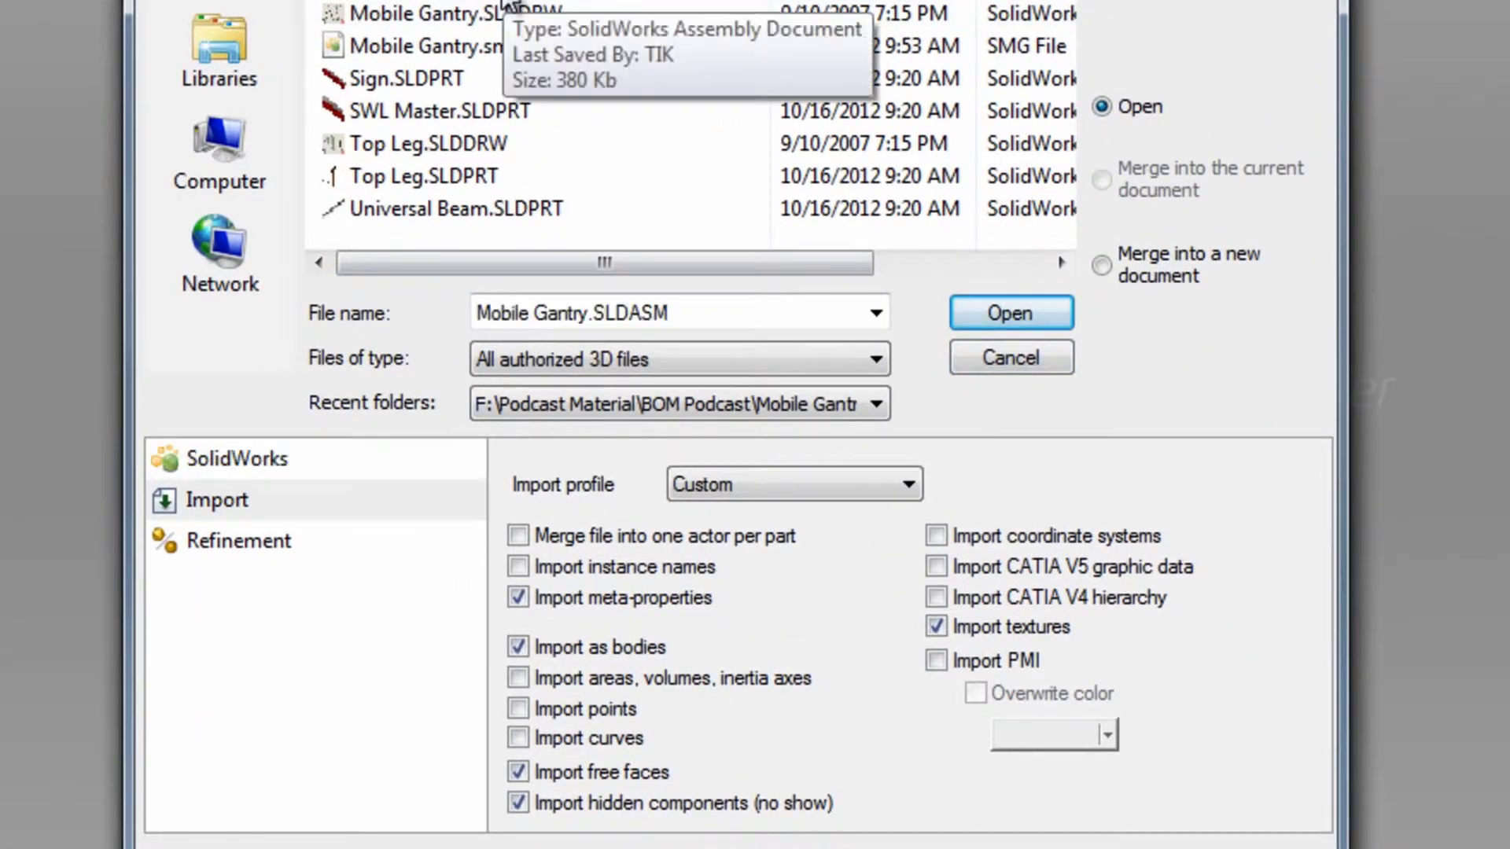
pyautogui.click(770, 489)
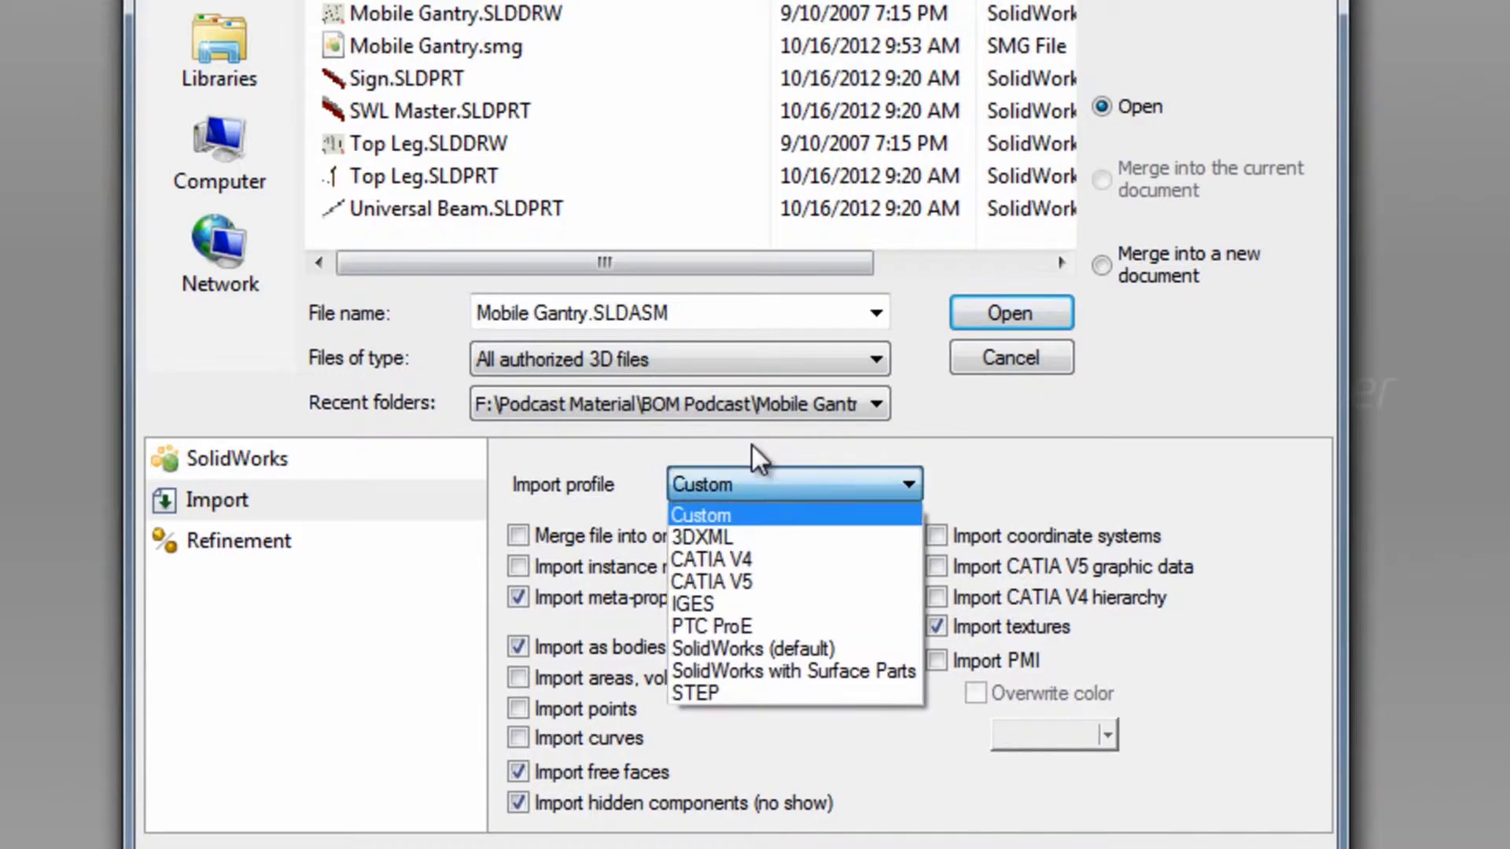
pyautogui.click(731, 653)
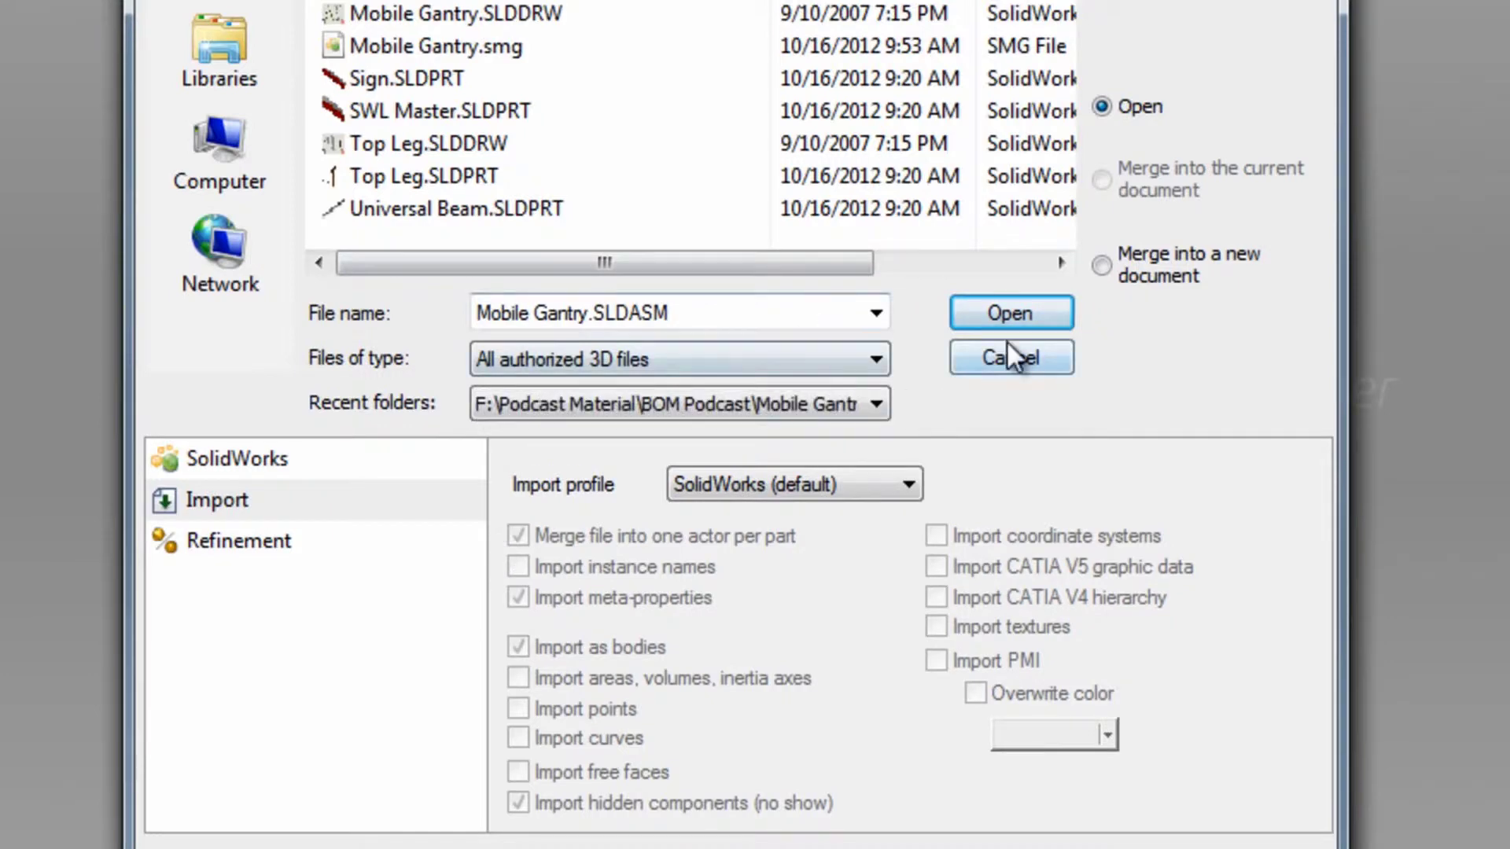
pyautogui.click(1017, 313)
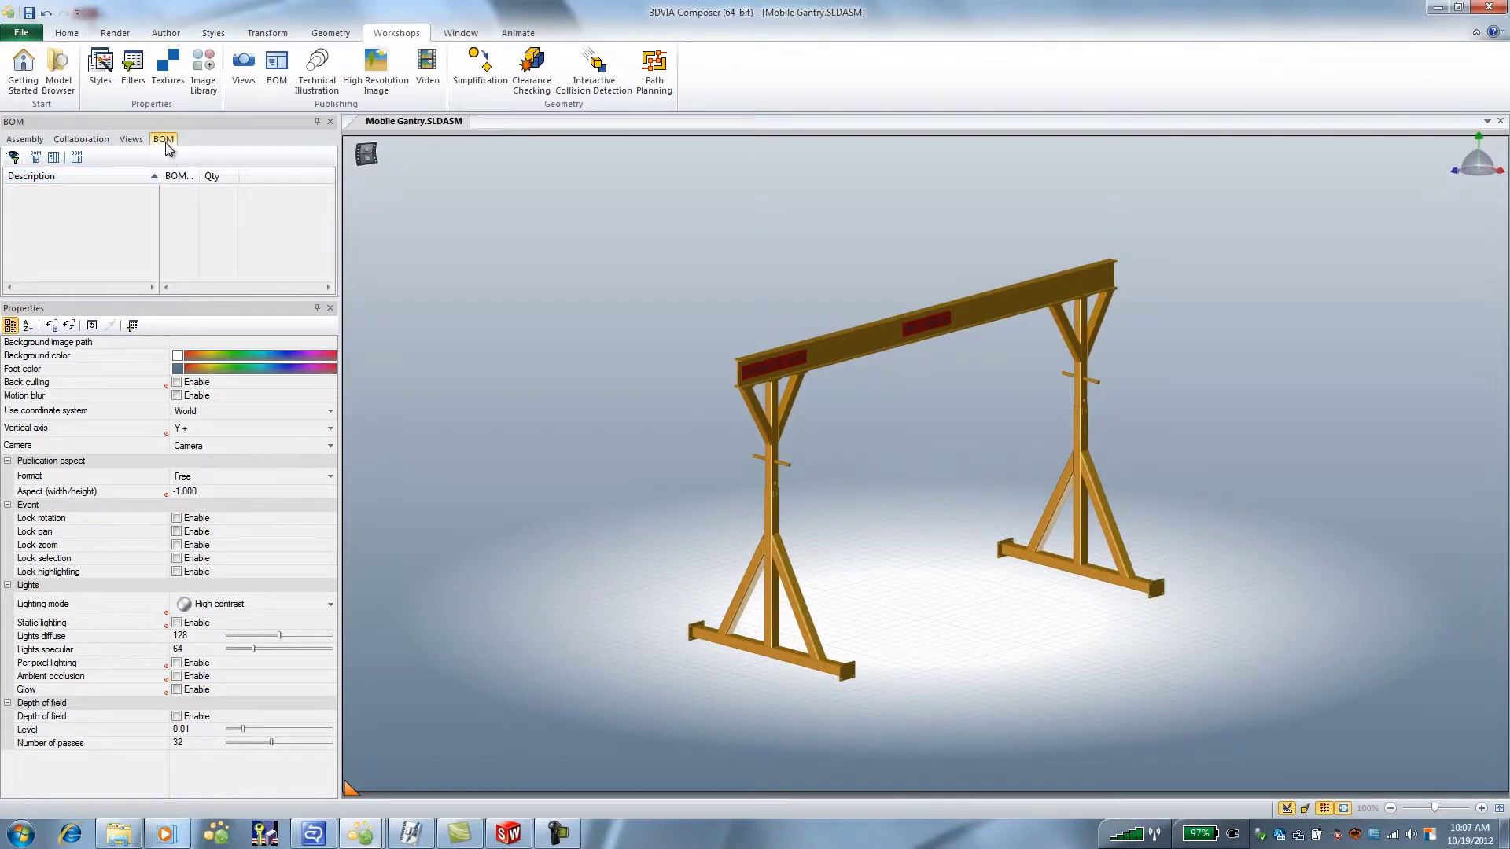
# Dock the BOM table beneath the 3D view and show the assembly tree
pyautogui.moveTo(167, 147); pyautogui.dragTo(768, 698)
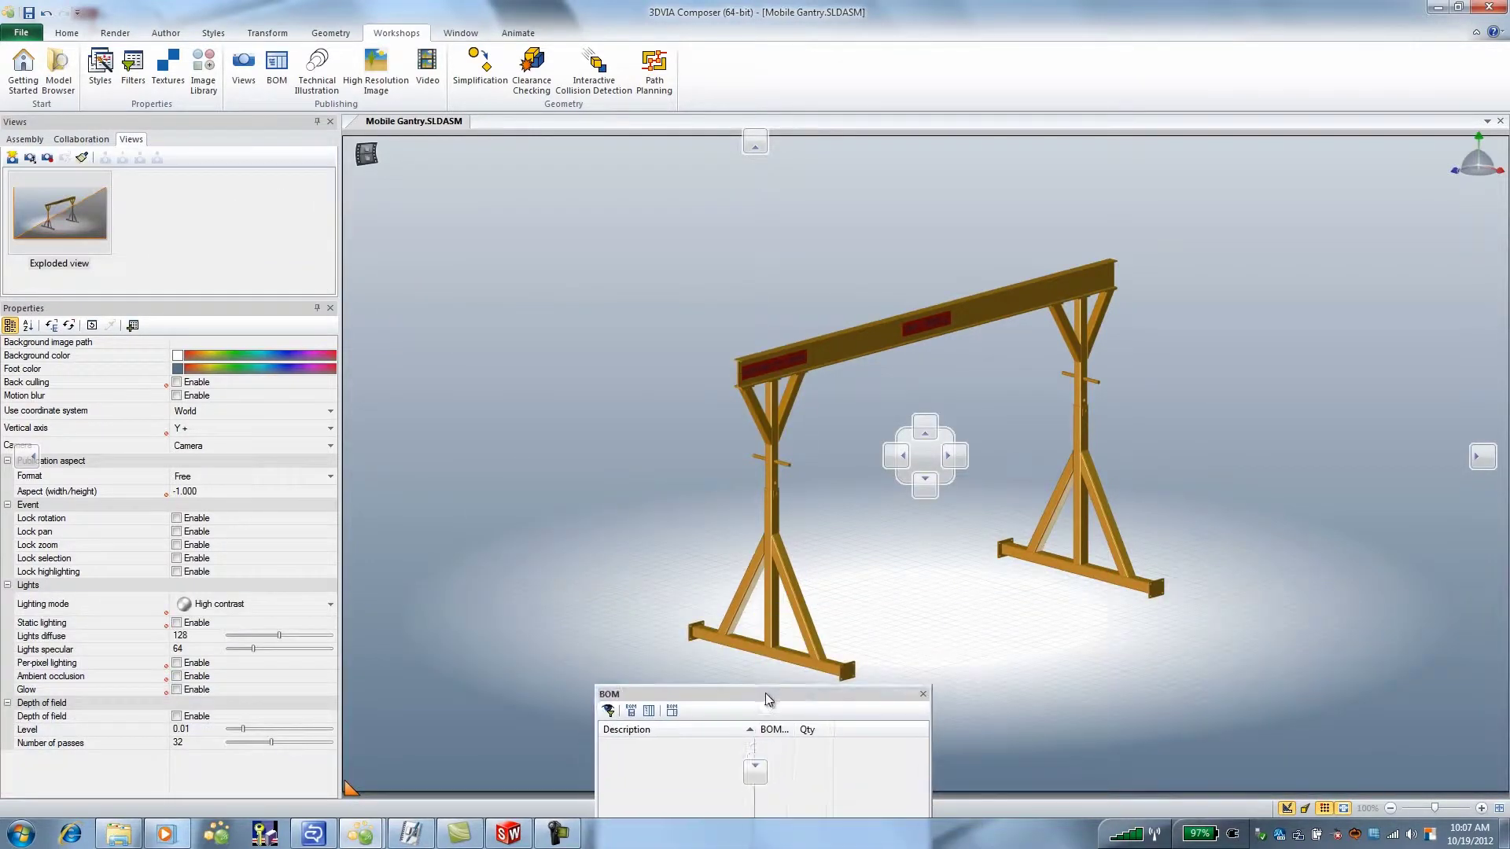
pyautogui.moveTo(768, 698); pyautogui.dragTo(924, 478)
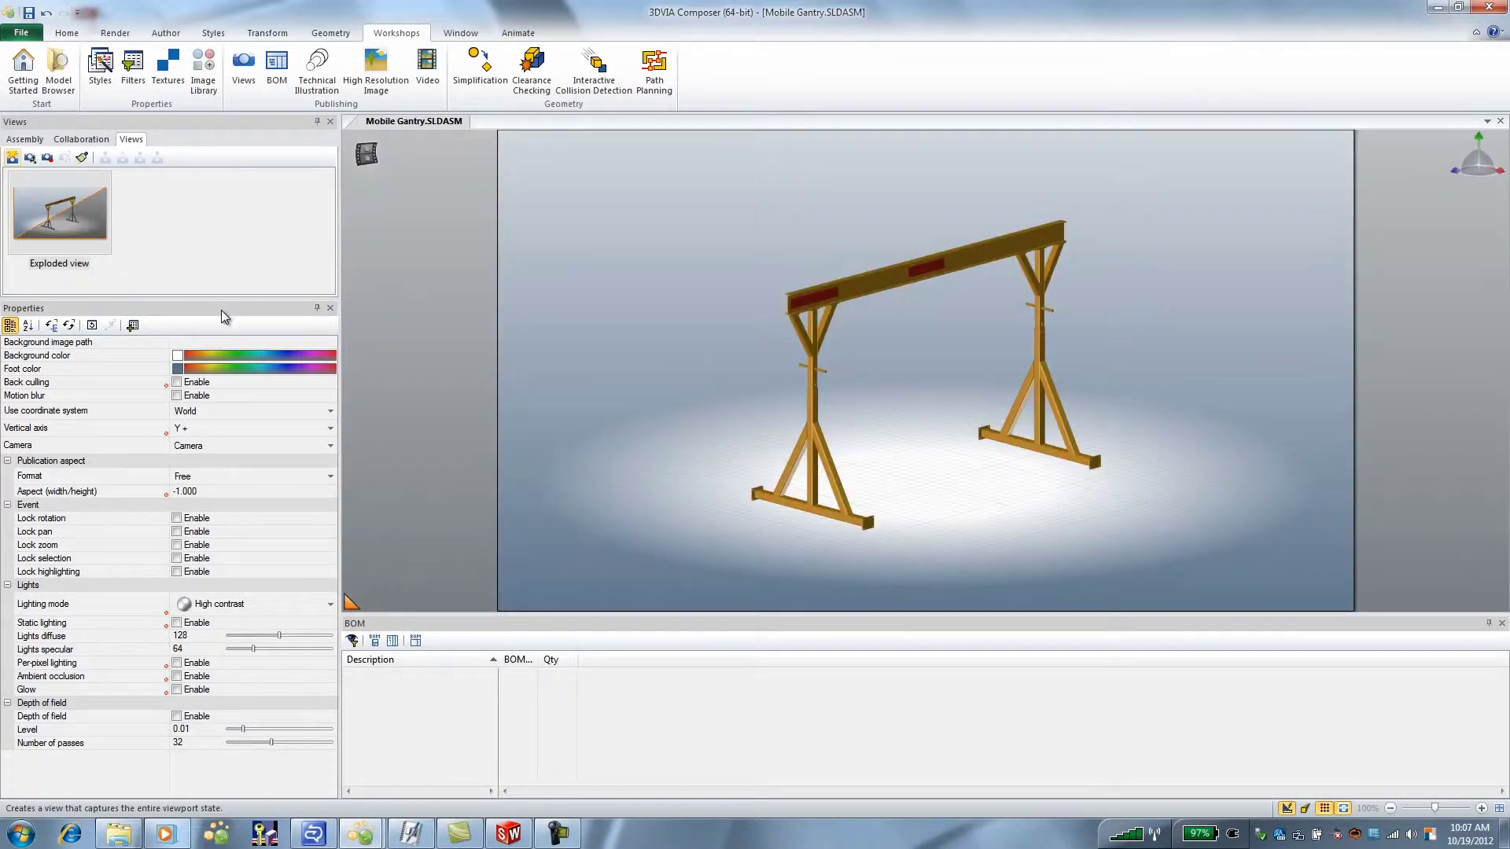
pyautogui.click(27, 140)
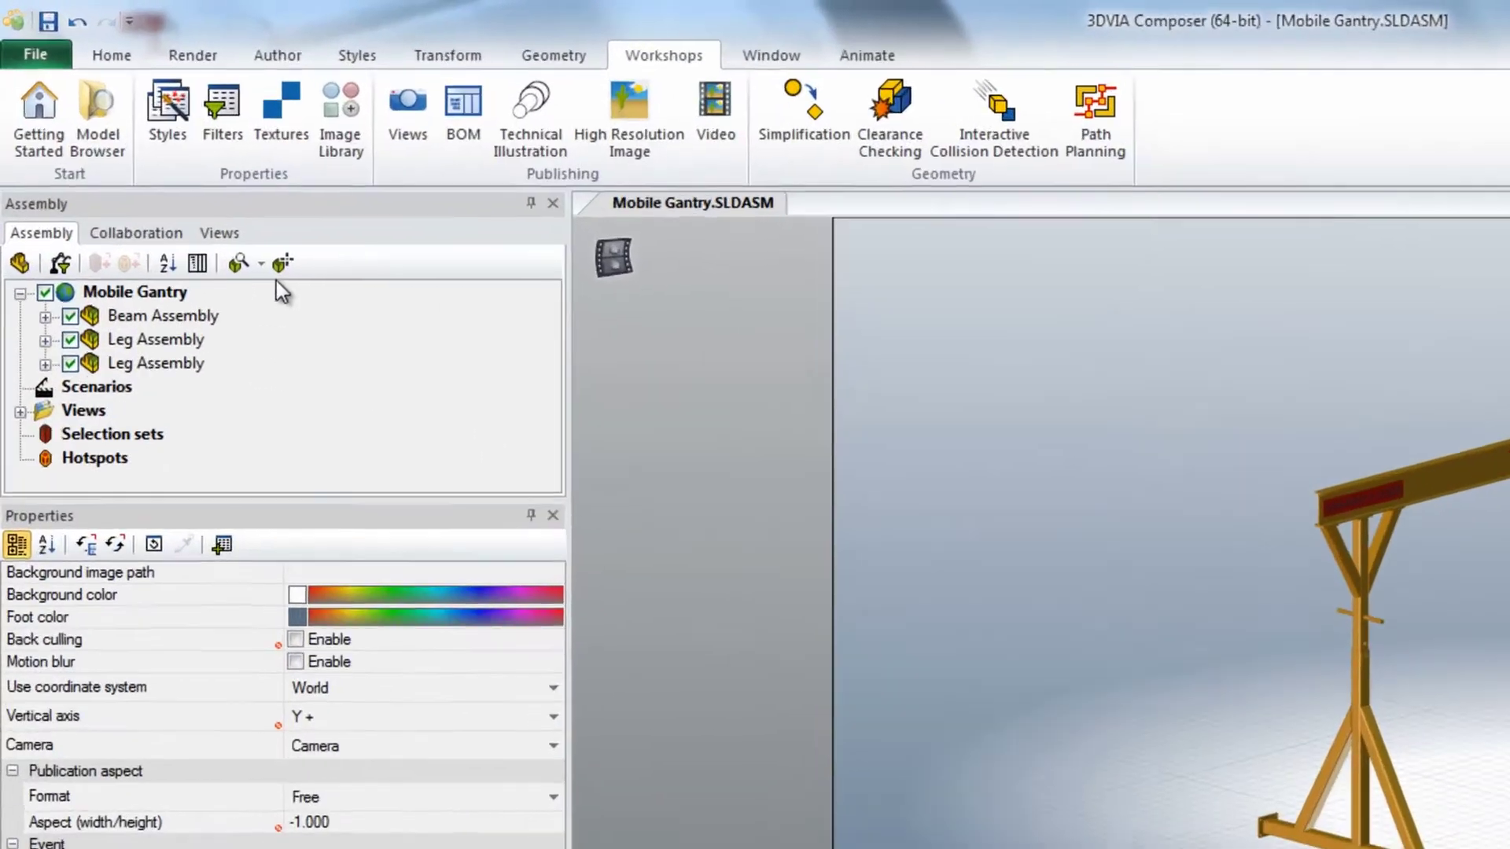
# Dock the actor-level Select options on the left below a taller assembly tree
pyautogui.click(169, 157)
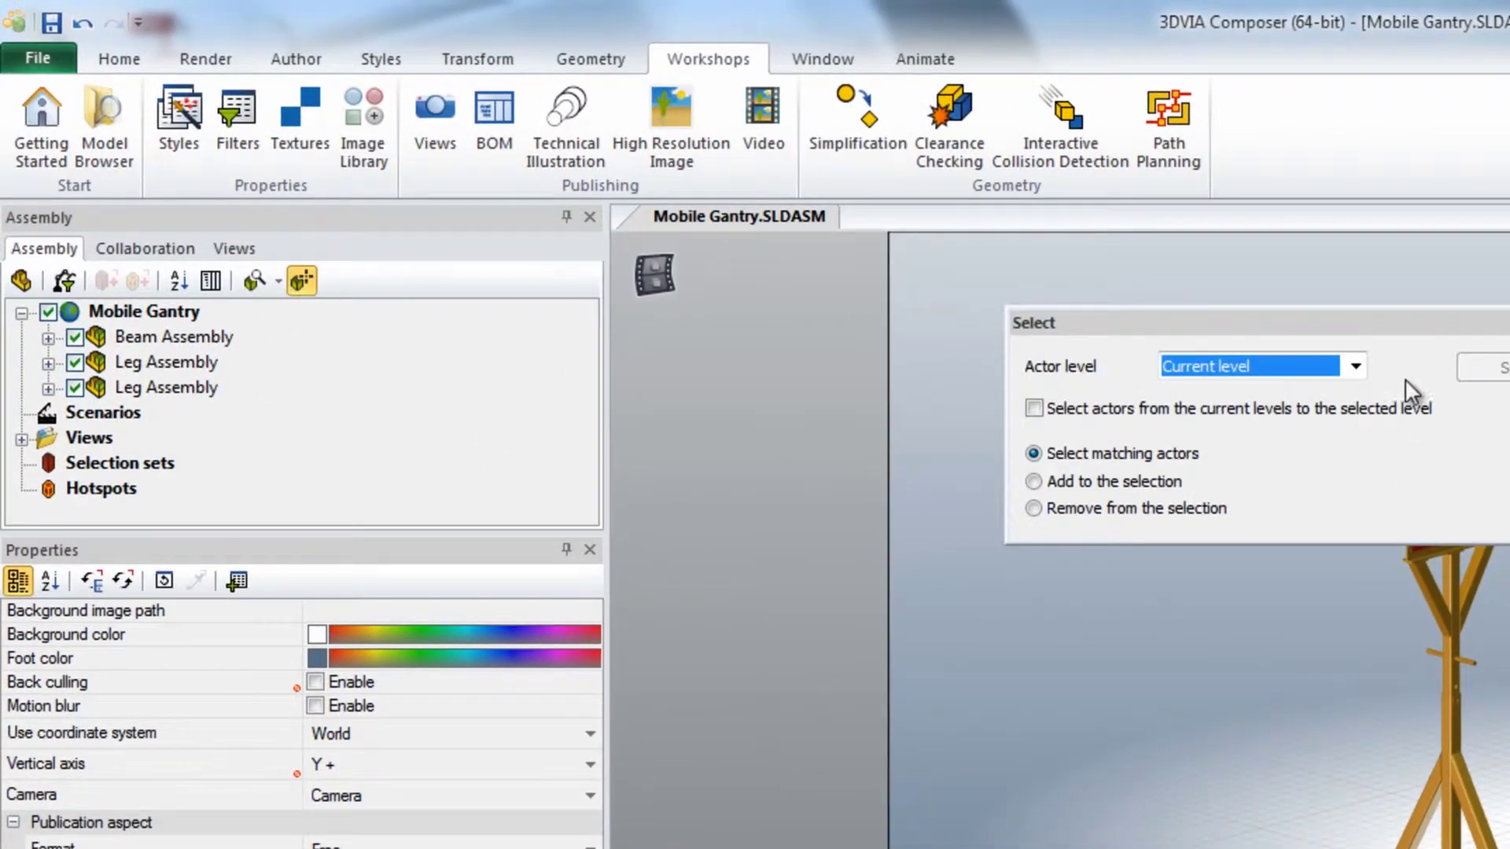
pyautogui.moveTo(1370, 322)
pyautogui.mouseDown()
pyautogui.moveTo(478, 374)
pyautogui.moveTo(318, 411)
pyautogui.mouseUp()
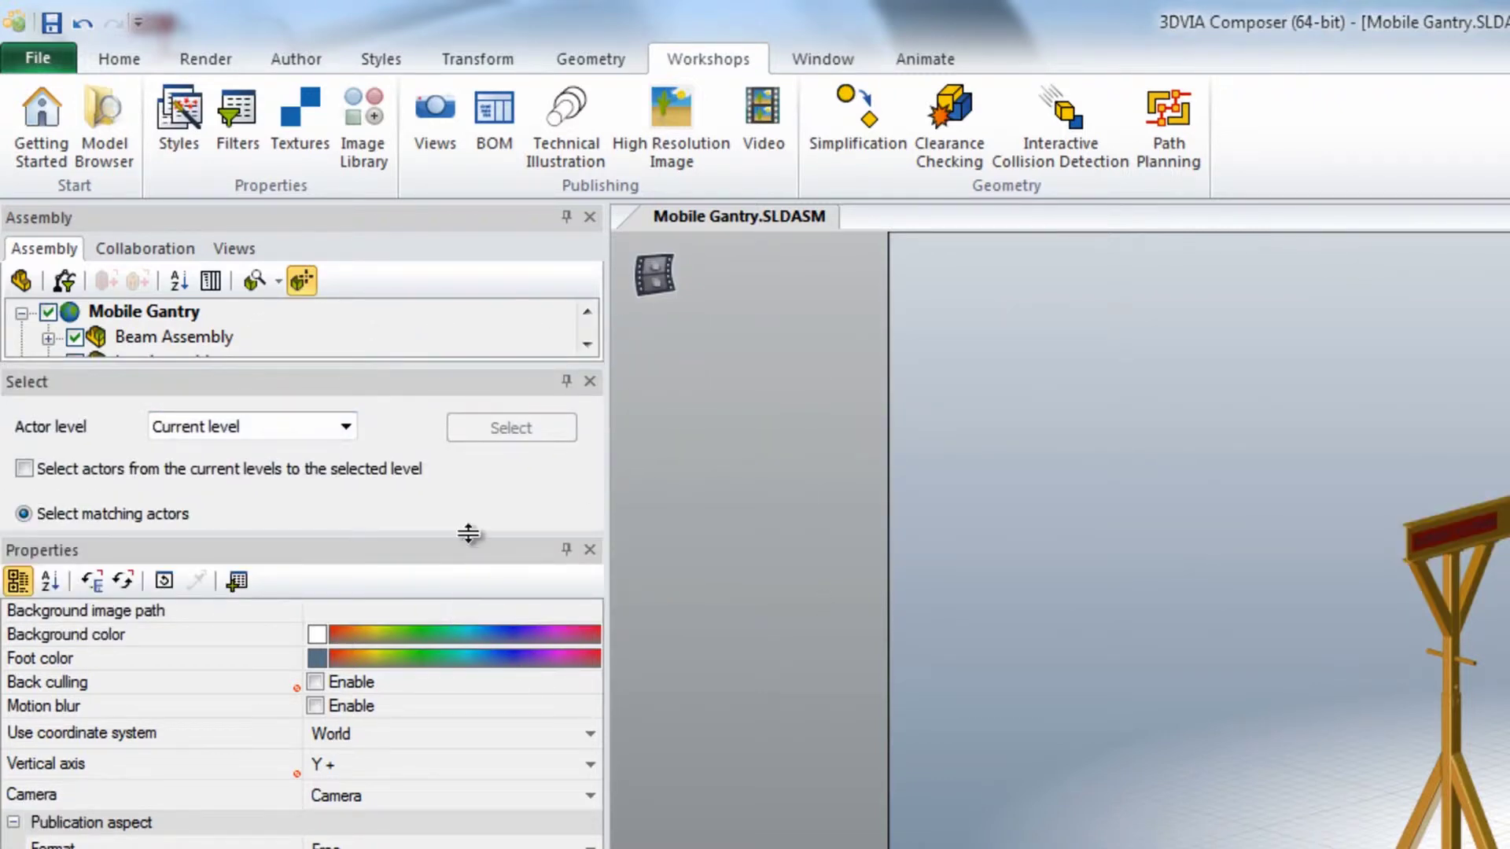
pyautogui.moveTo(468, 533)
pyautogui.mouseDown()
pyautogui.moveTo(469, 841)
pyautogui.moveTo(498, 826)
pyautogui.mouseUp()
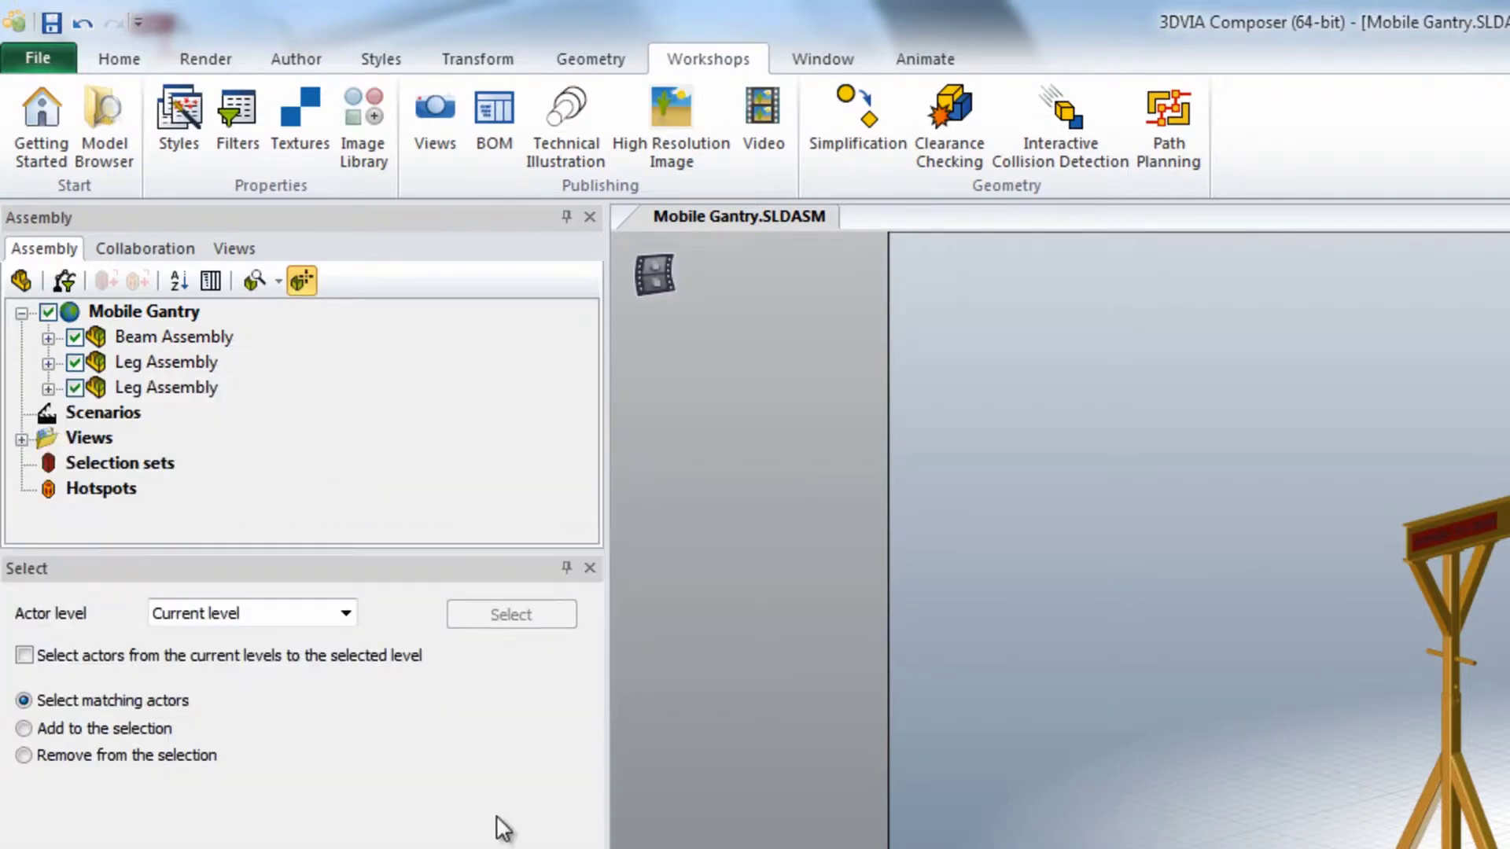
pyautogui.moveTo(427, 548); pyautogui.dragTo(437, 681)
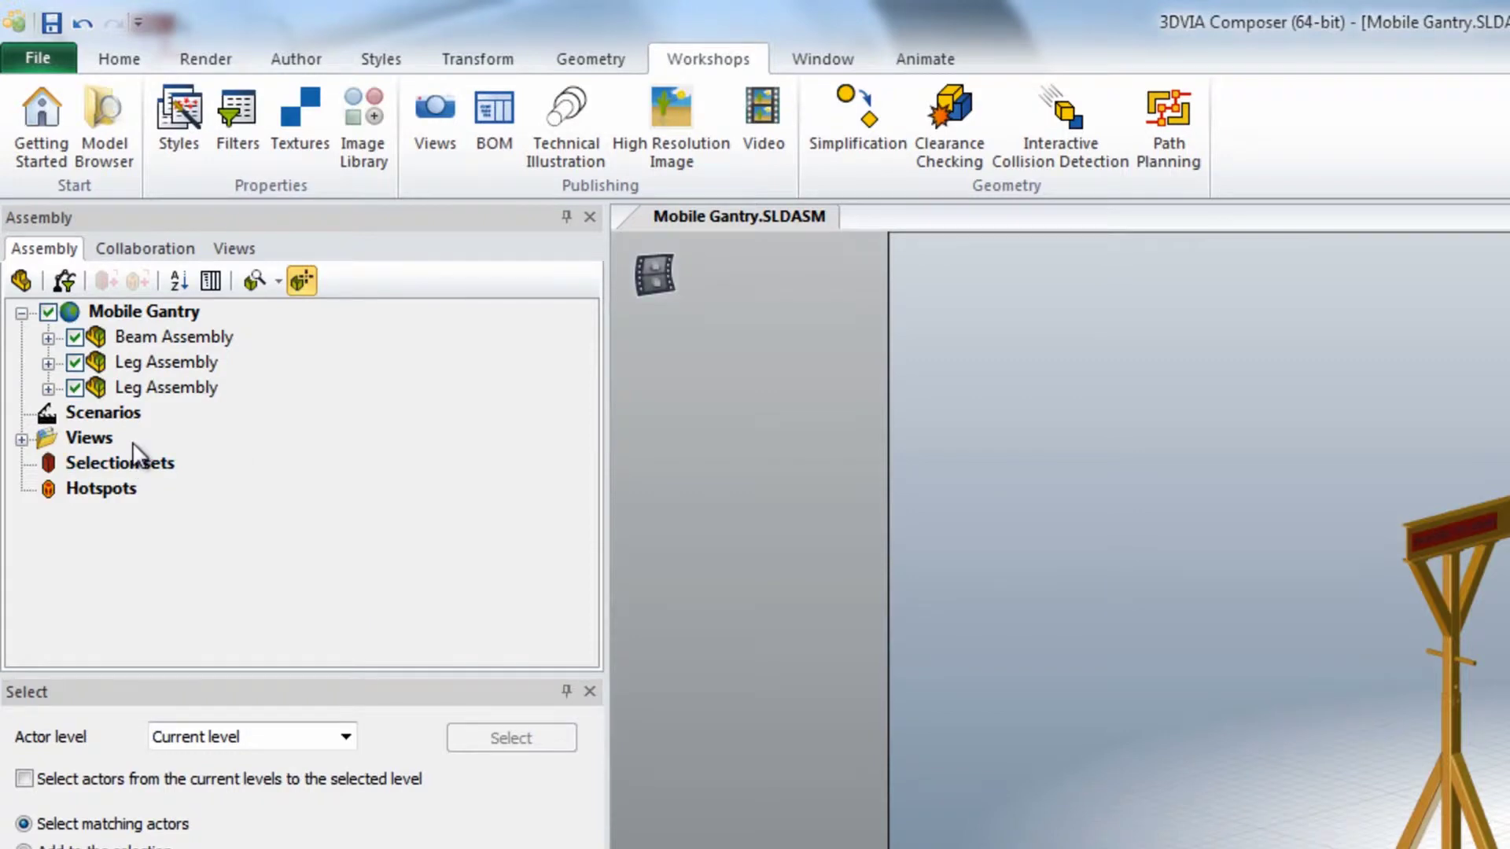
# Expand Beam Assembly and the first Leg Assembly, then select the Mobile Gantry root
pyautogui.click(48, 338)
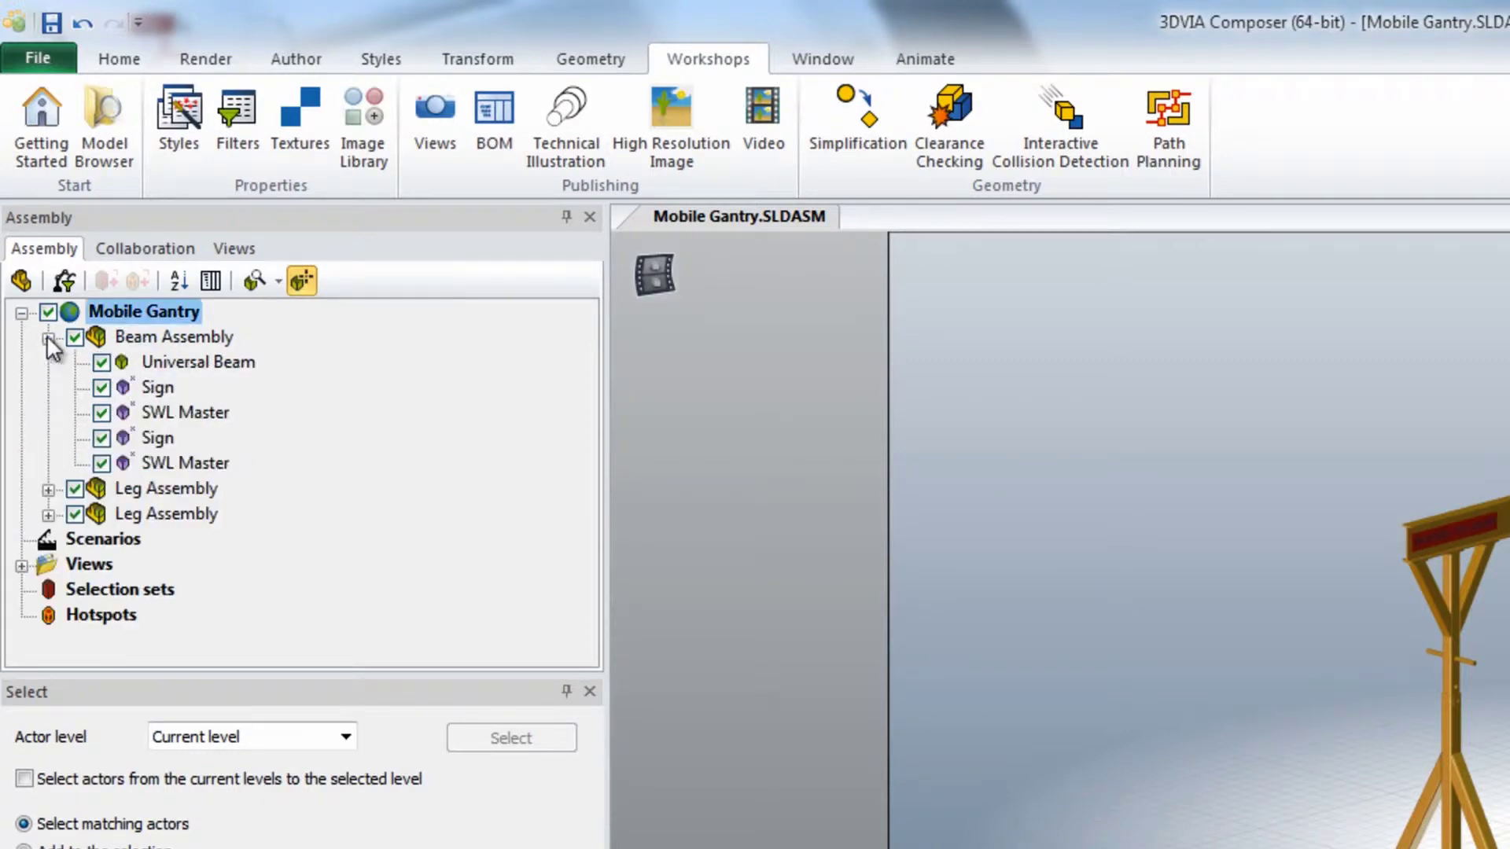
pyautogui.click(48, 489)
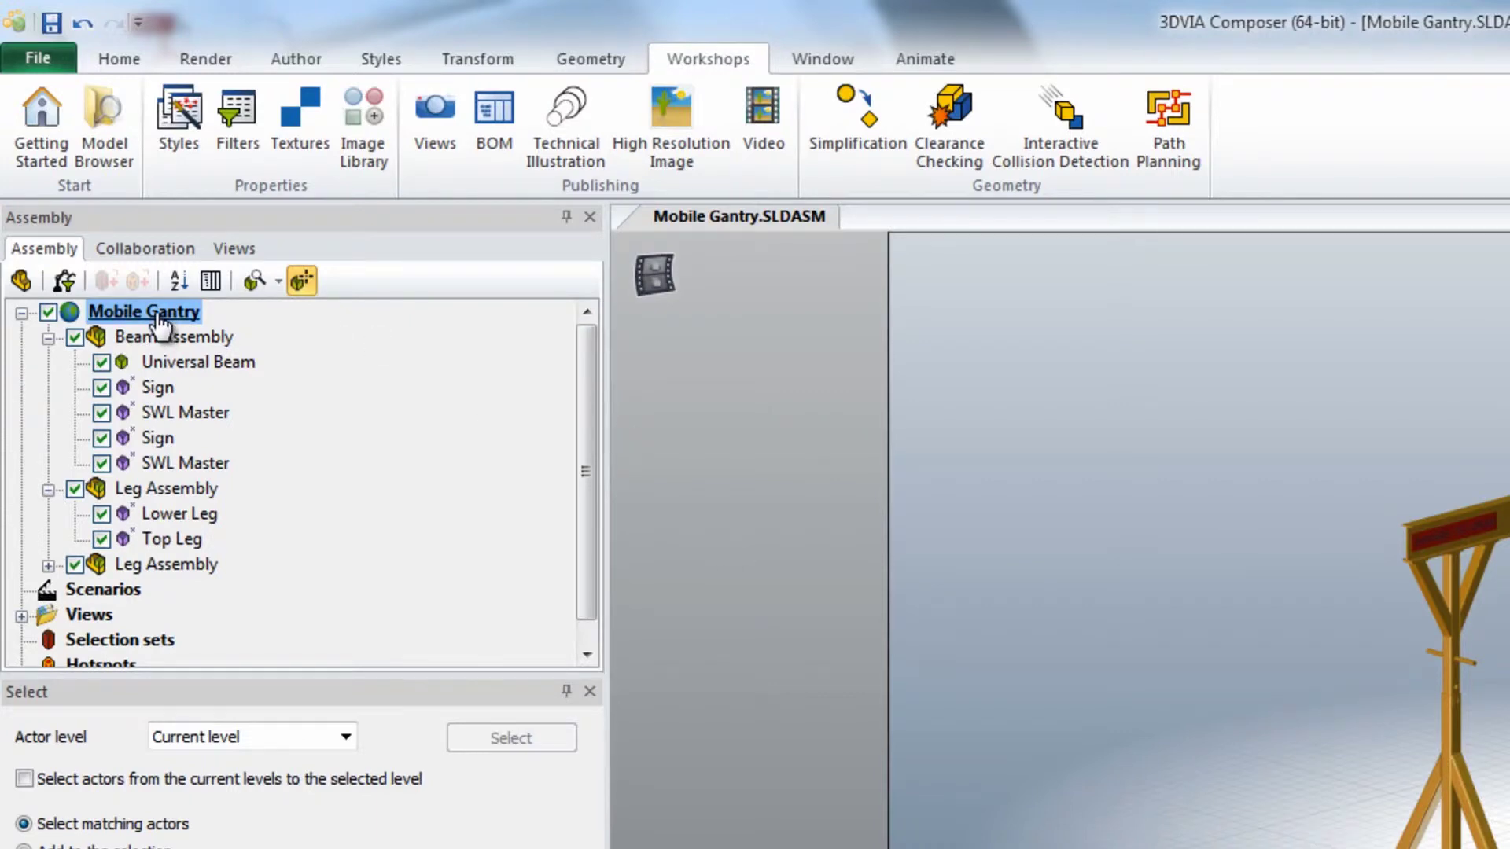
pyautogui.click(22, 281)
pyautogui.click(181, 311)
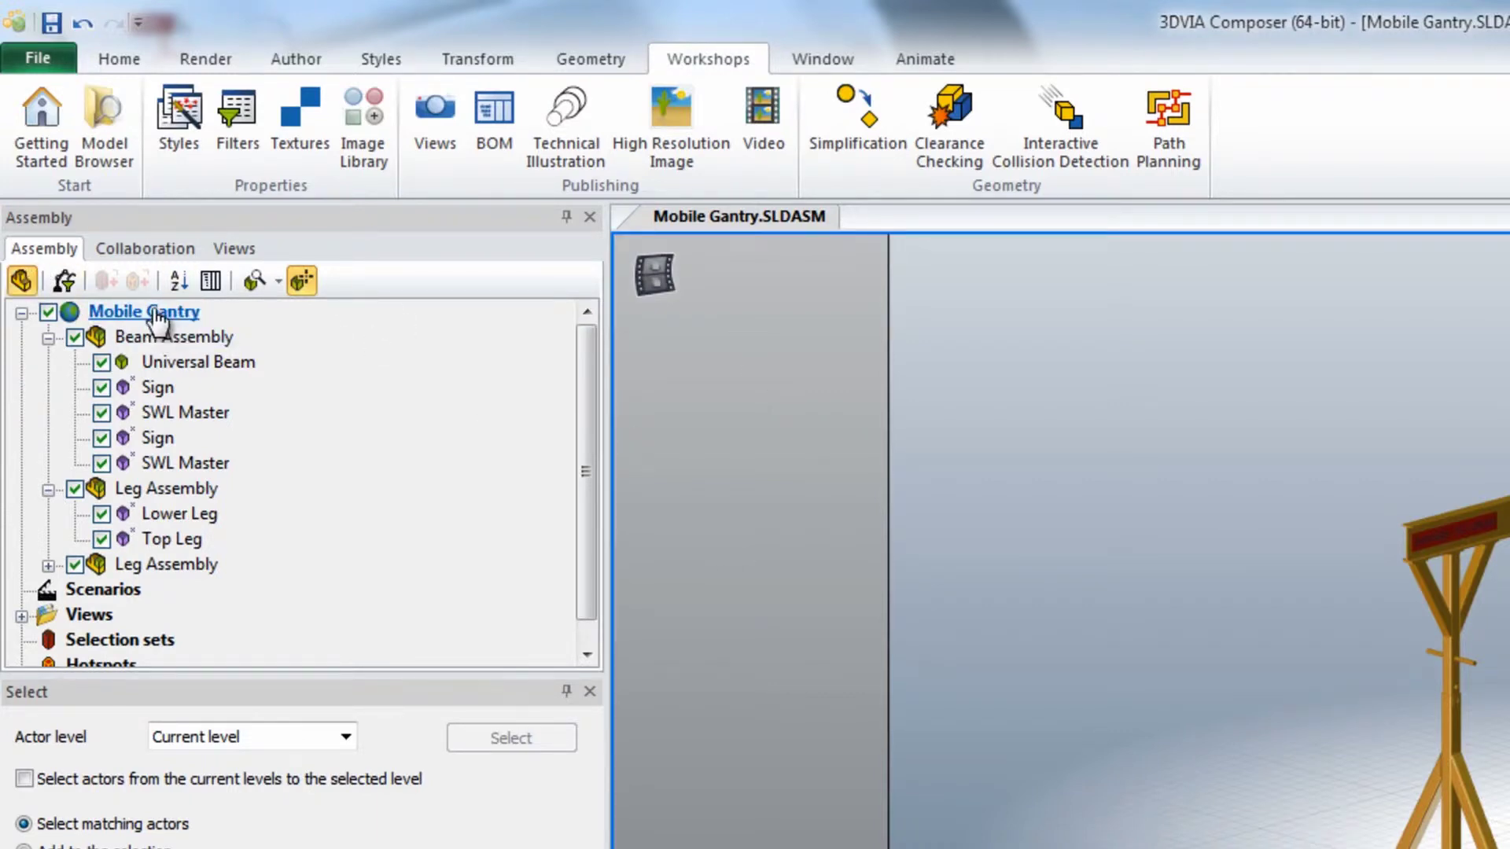
# Select the Child level 1 subassemblies and bring up the BOM workshop
pyautogui.click(346, 737)
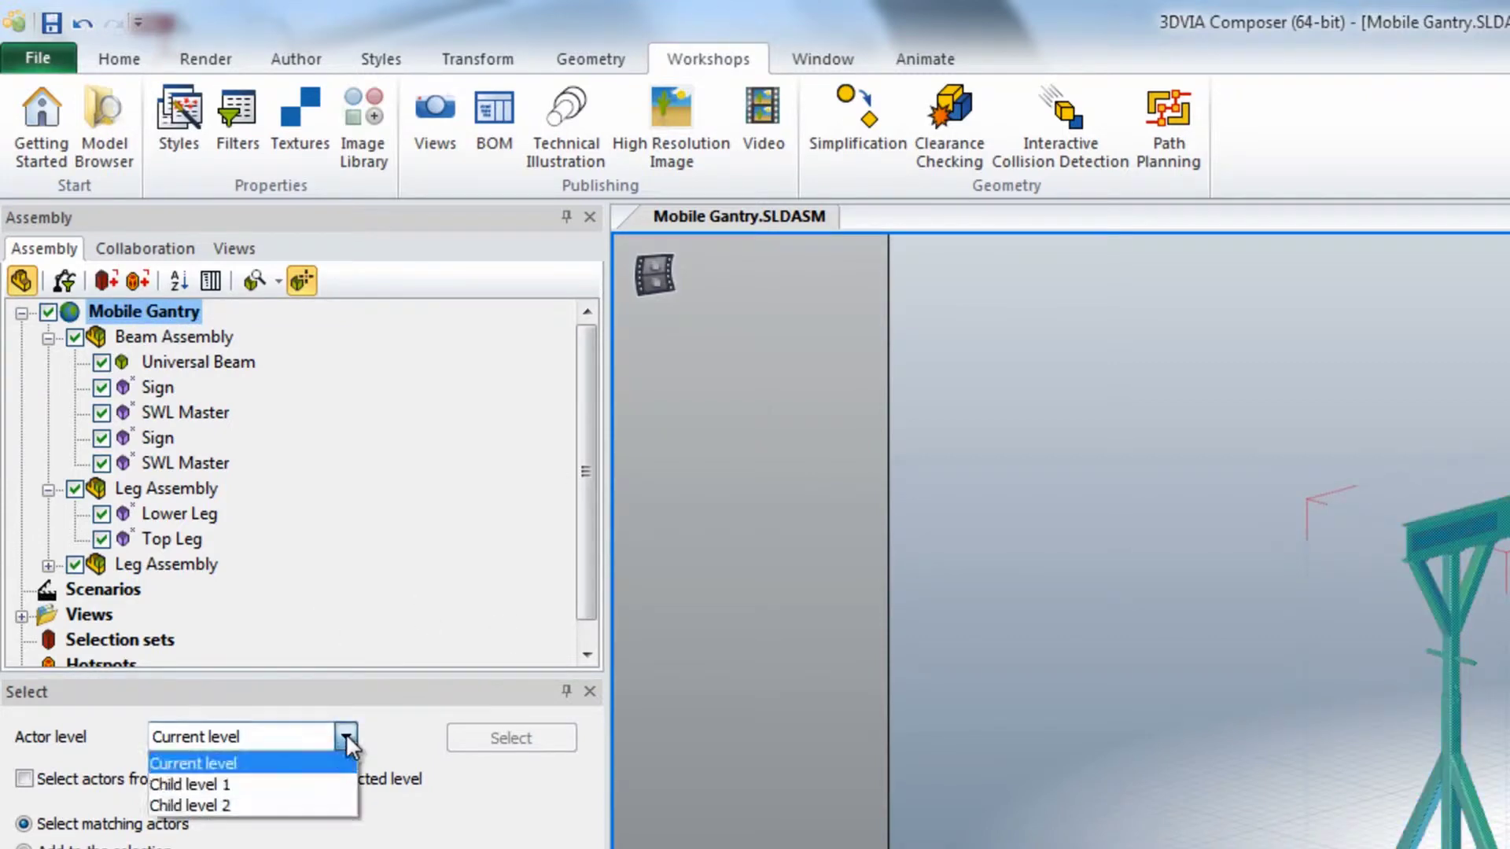
pyautogui.click(191, 785)
pyautogui.click(464, 739)
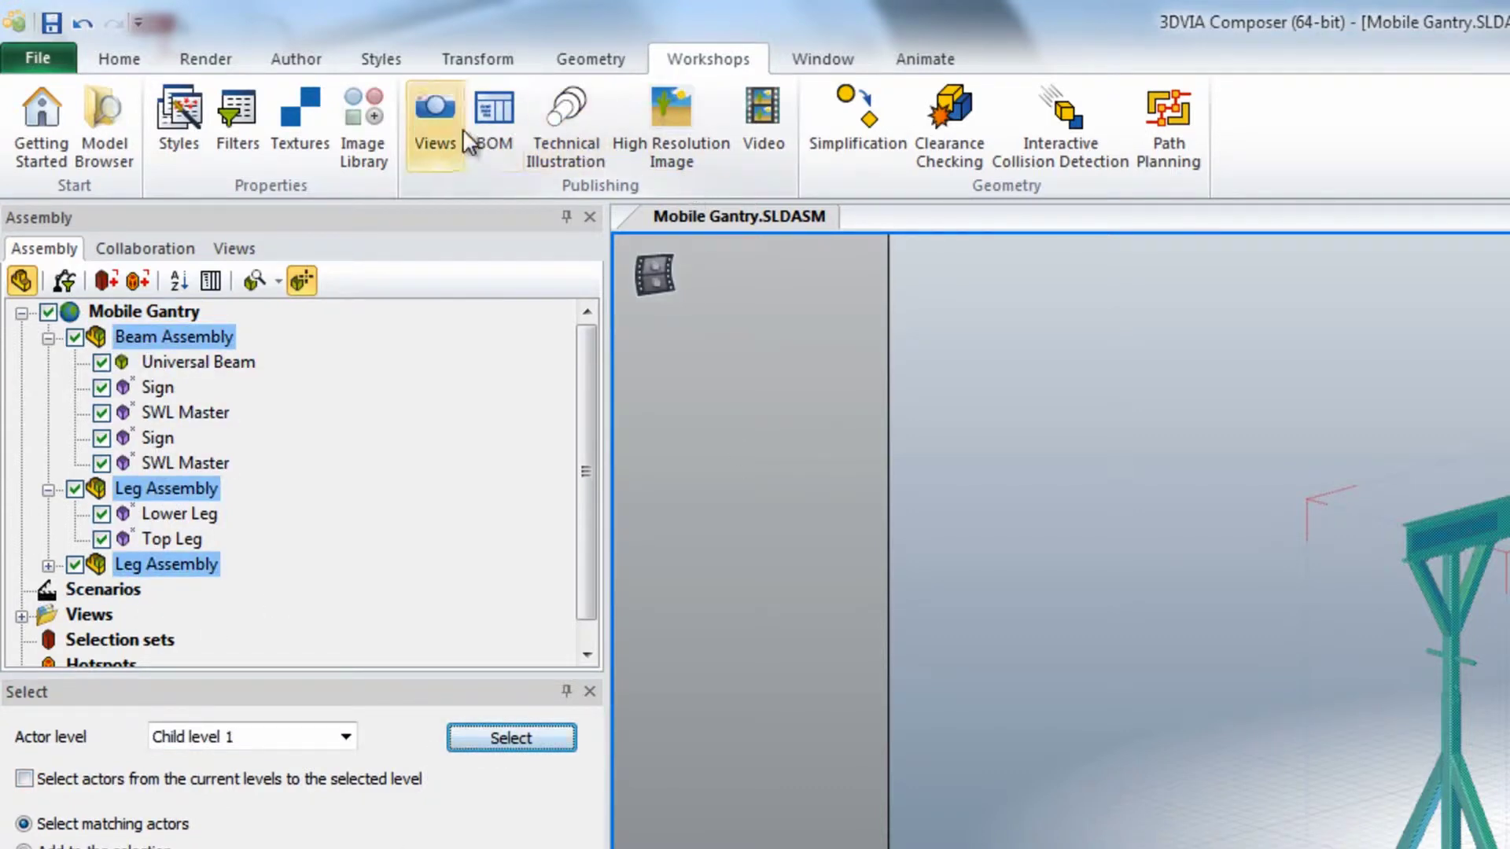
pyautogui.click(492, 115)
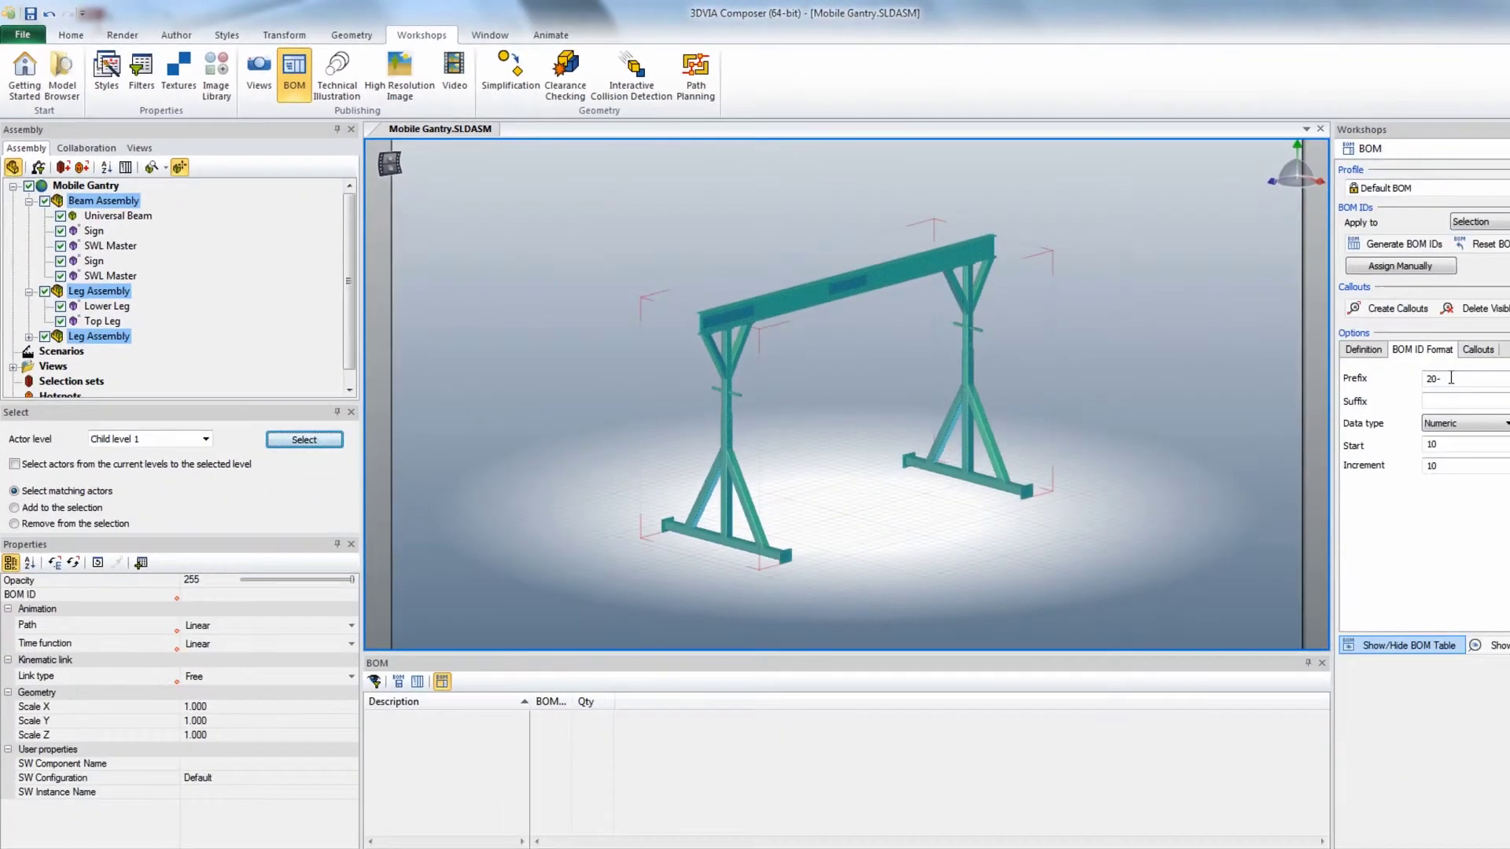
# Generate selection BOM IDs with no prefix: Beam Assembly 10, Leg Assembly 20 (quantity 2)
pyautogui.press('BackSpace')
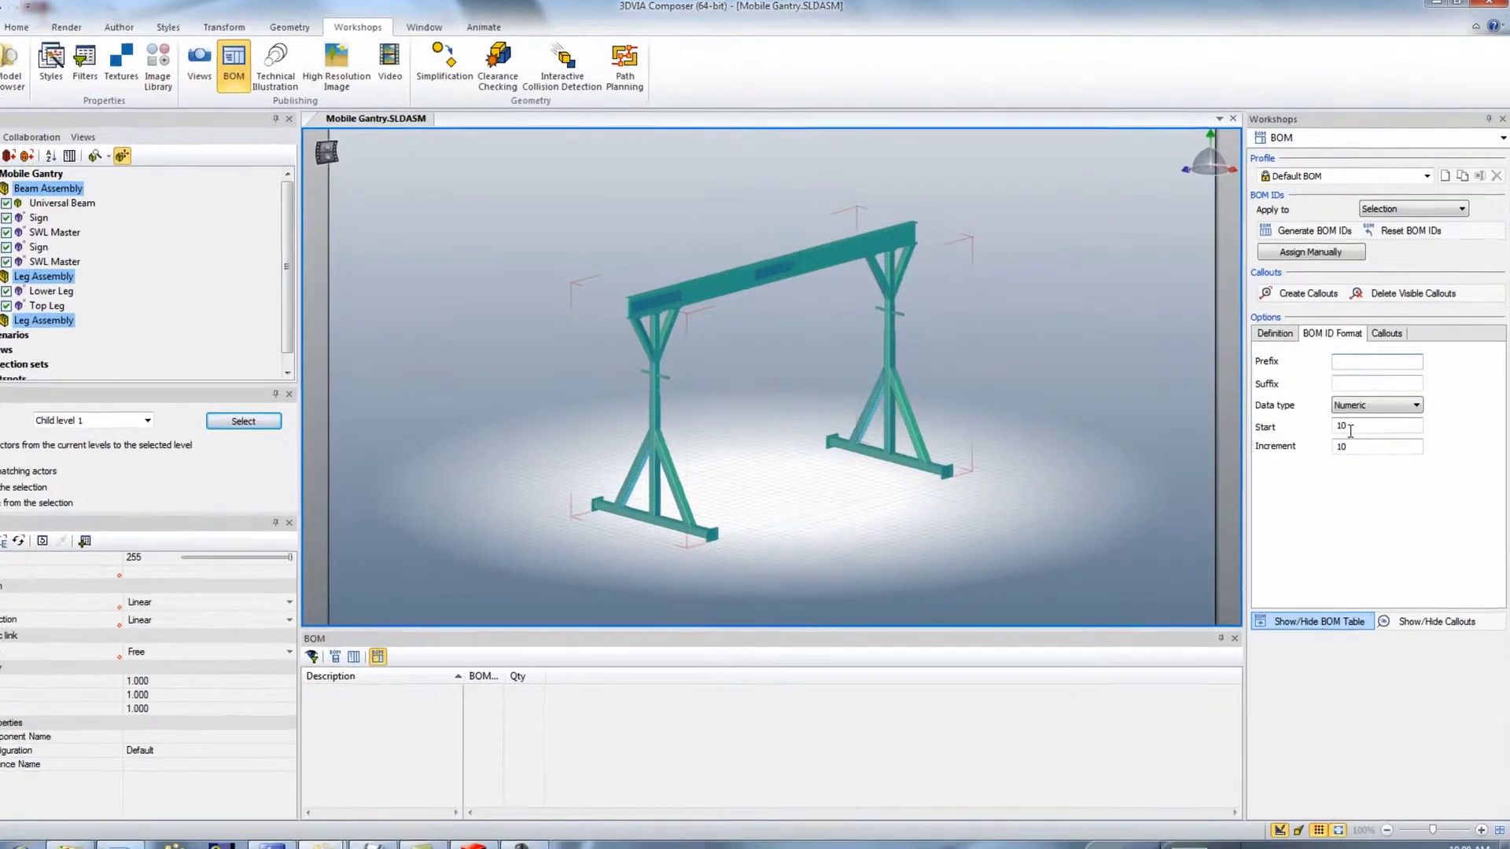
pyautogui.doubleClick(1350, 431)
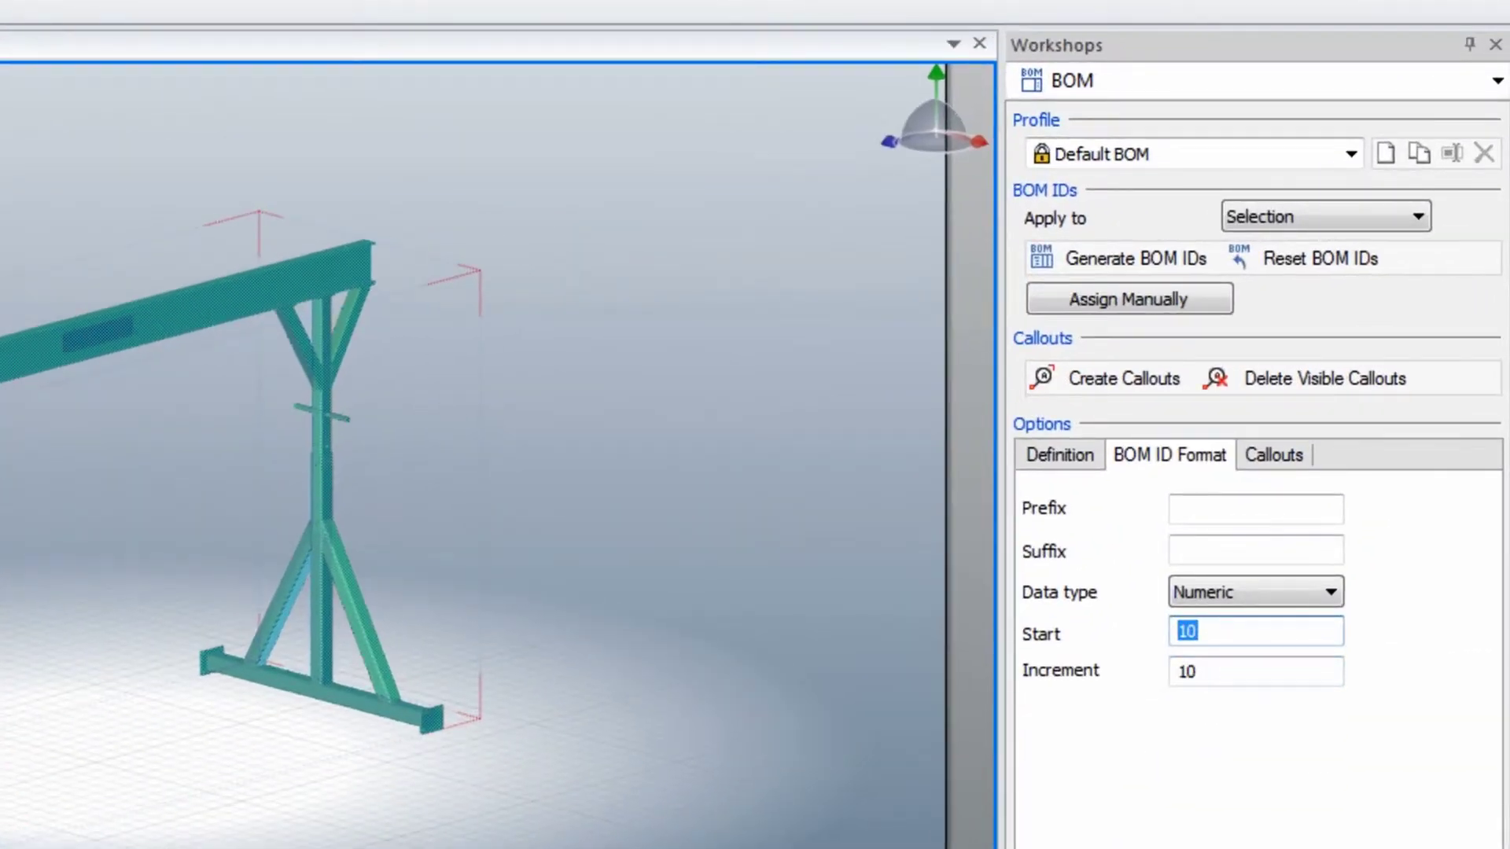
pyautogui.click(1257, 215)
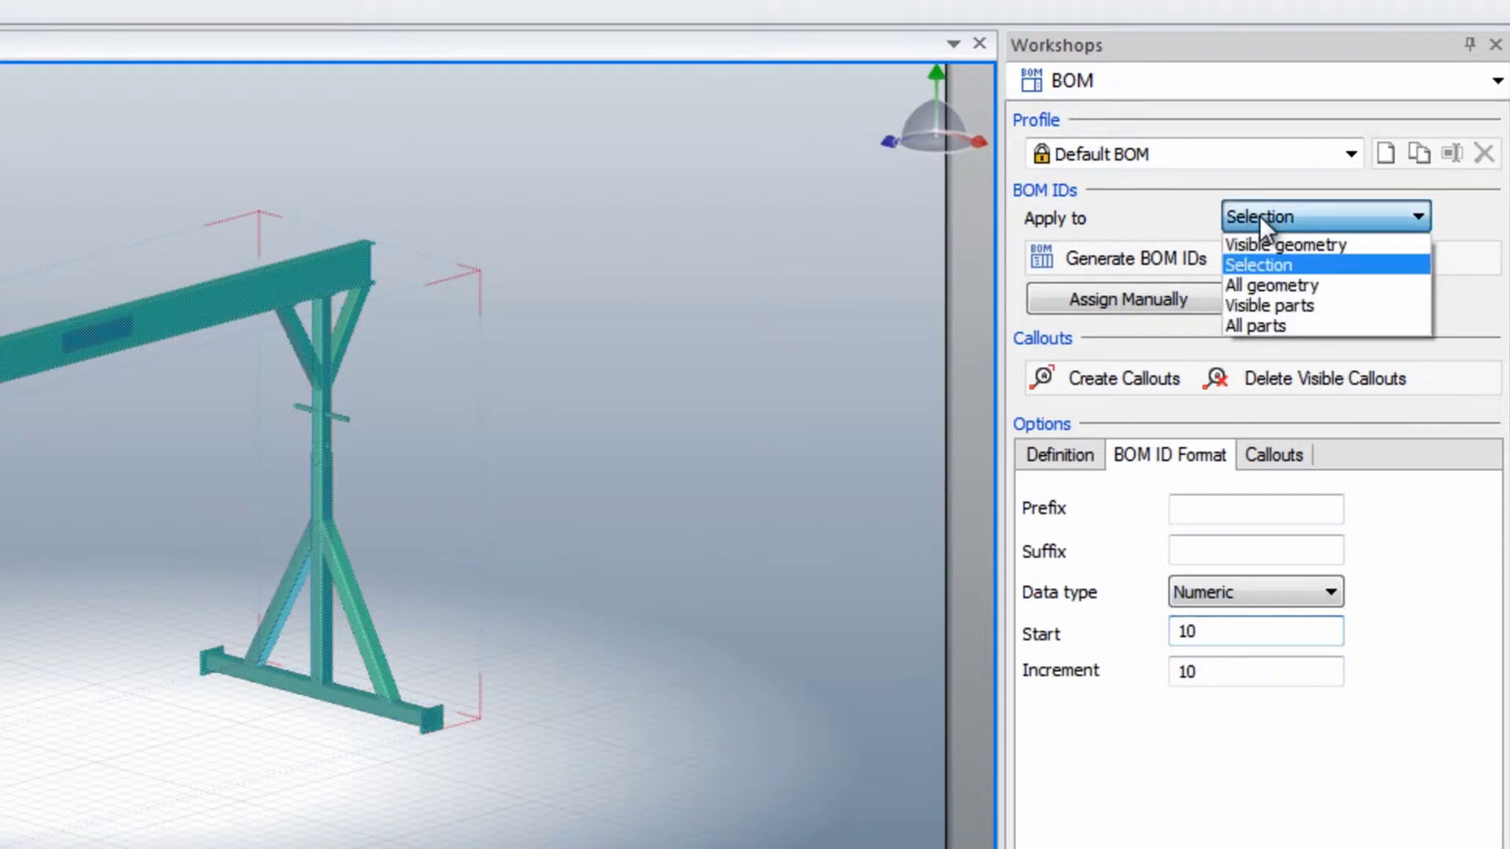
pyautogui.click(1258, 262)
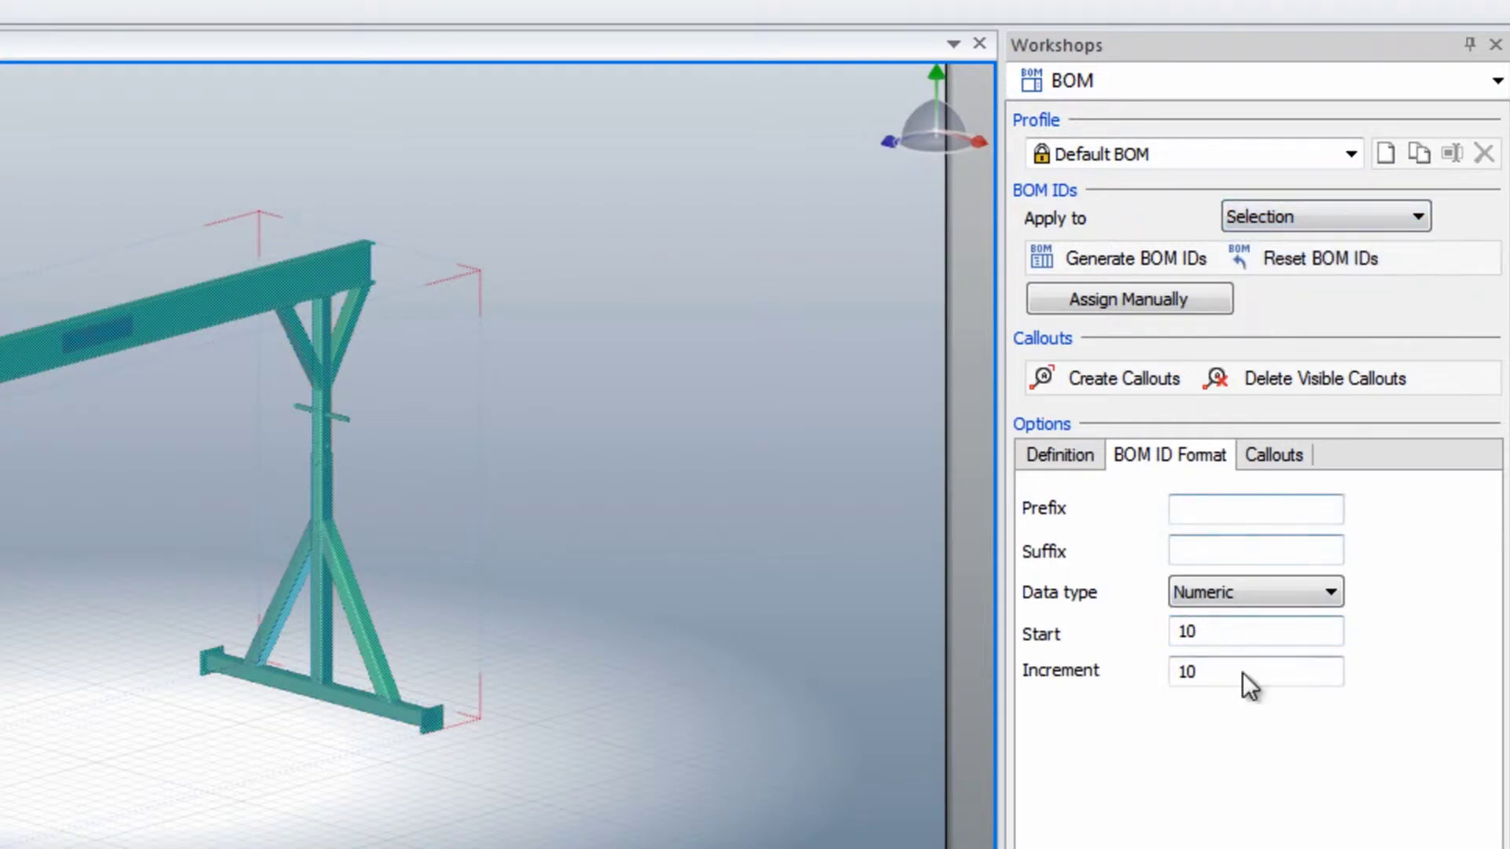
pyautogui.click(1115, 256)
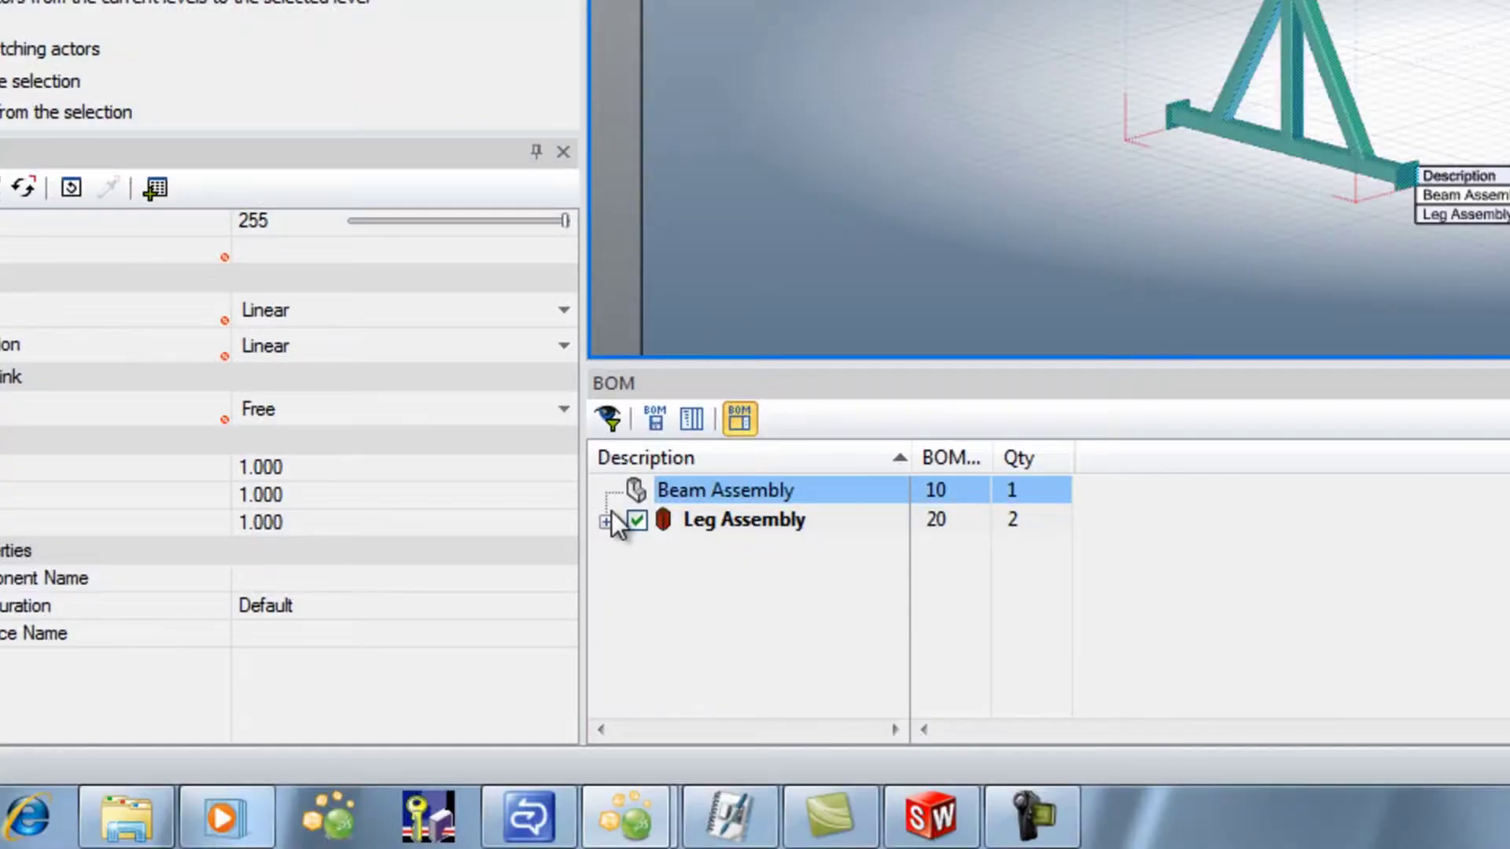
pyautogui.click(604, 520)
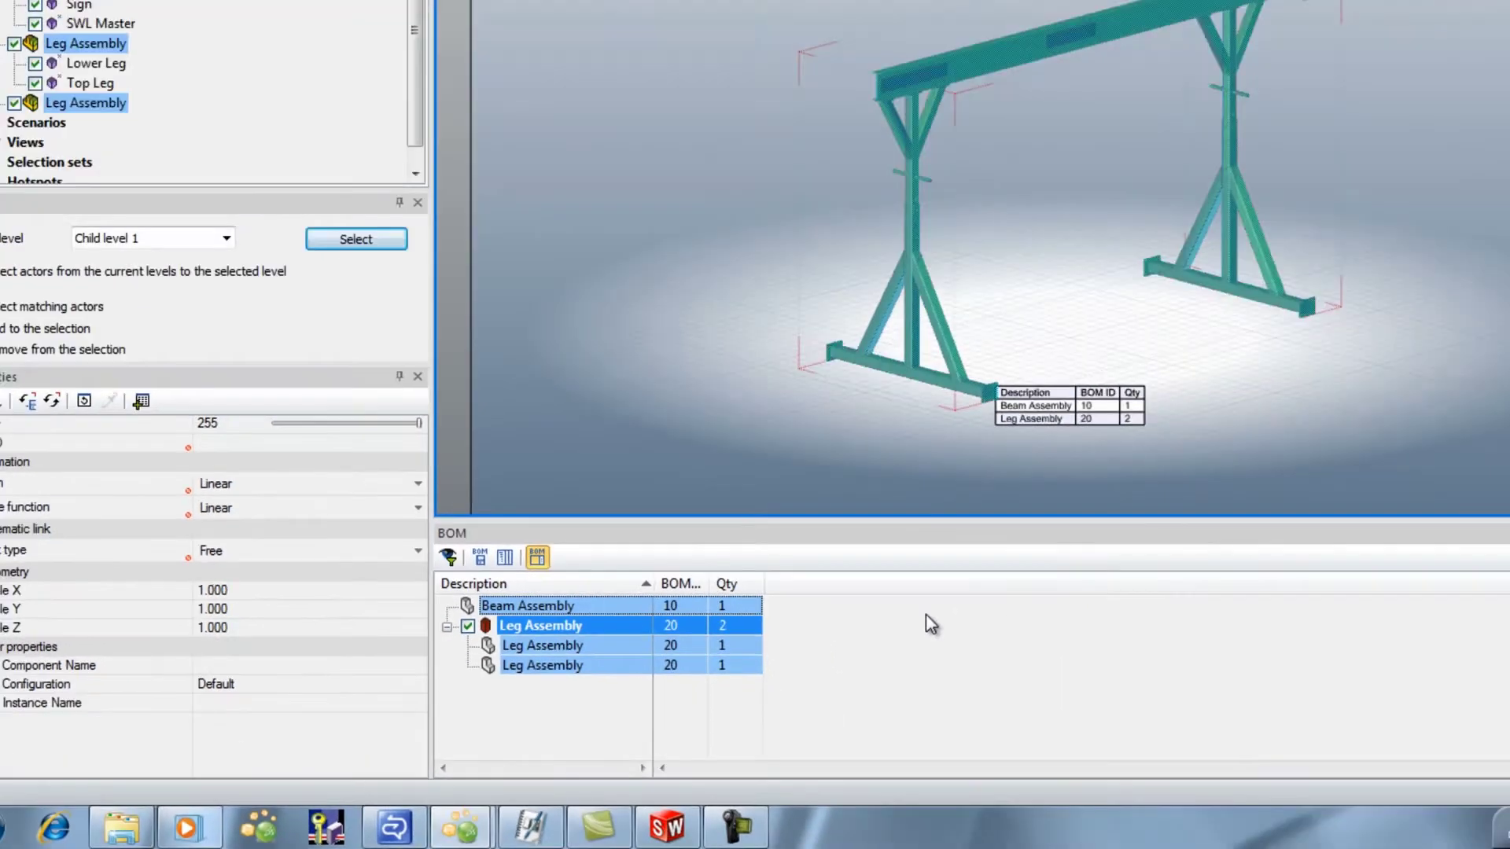
pyautogui.click(788, 530)
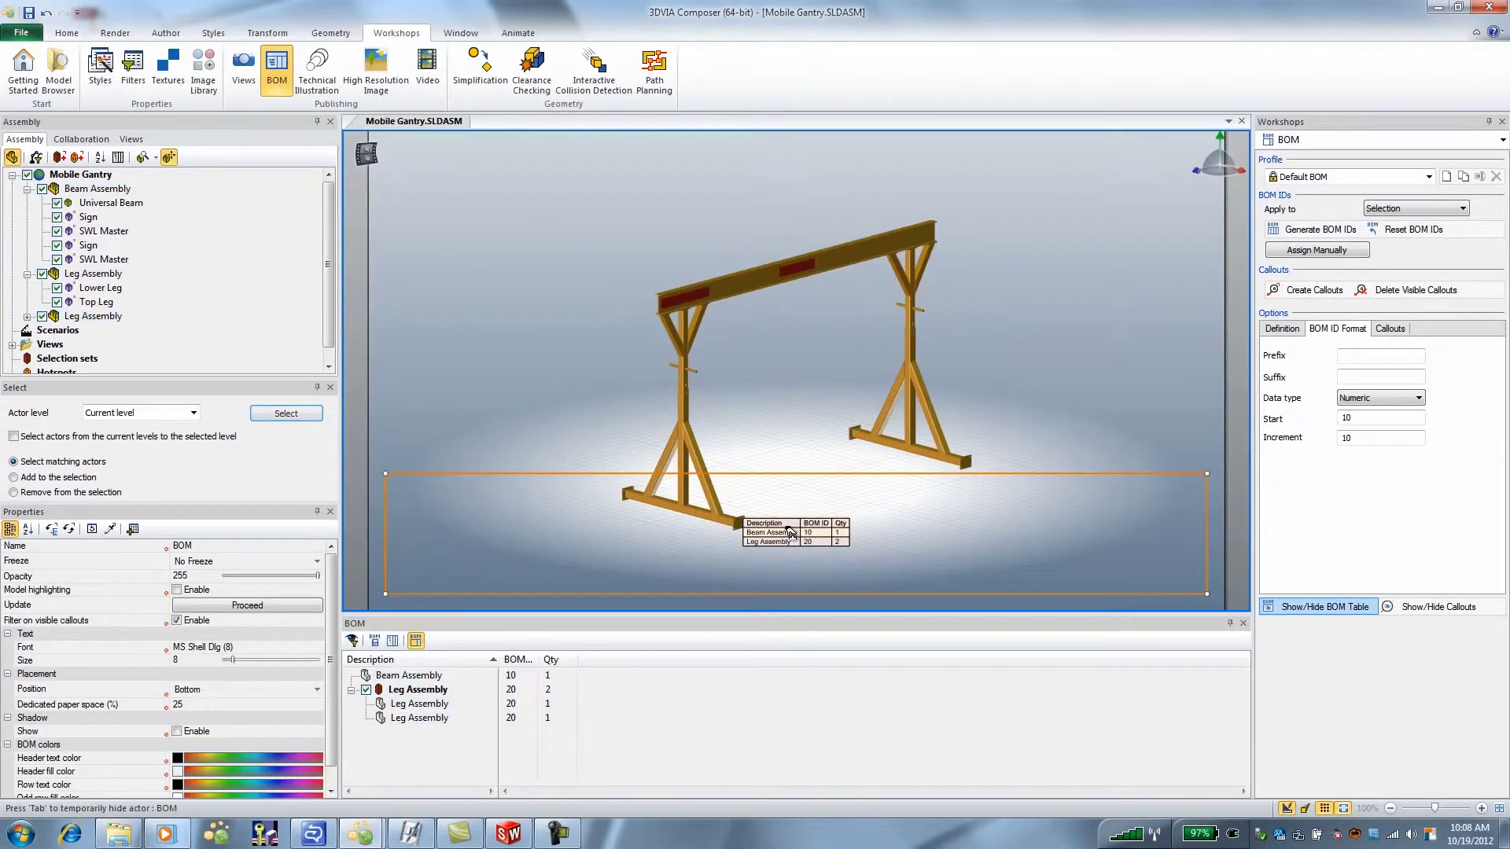
# Make the BOM table free-positioned with text size 19, placed at the view's upper left
pyautogui.click(314, 689)
pyautogui.click(215, 706)
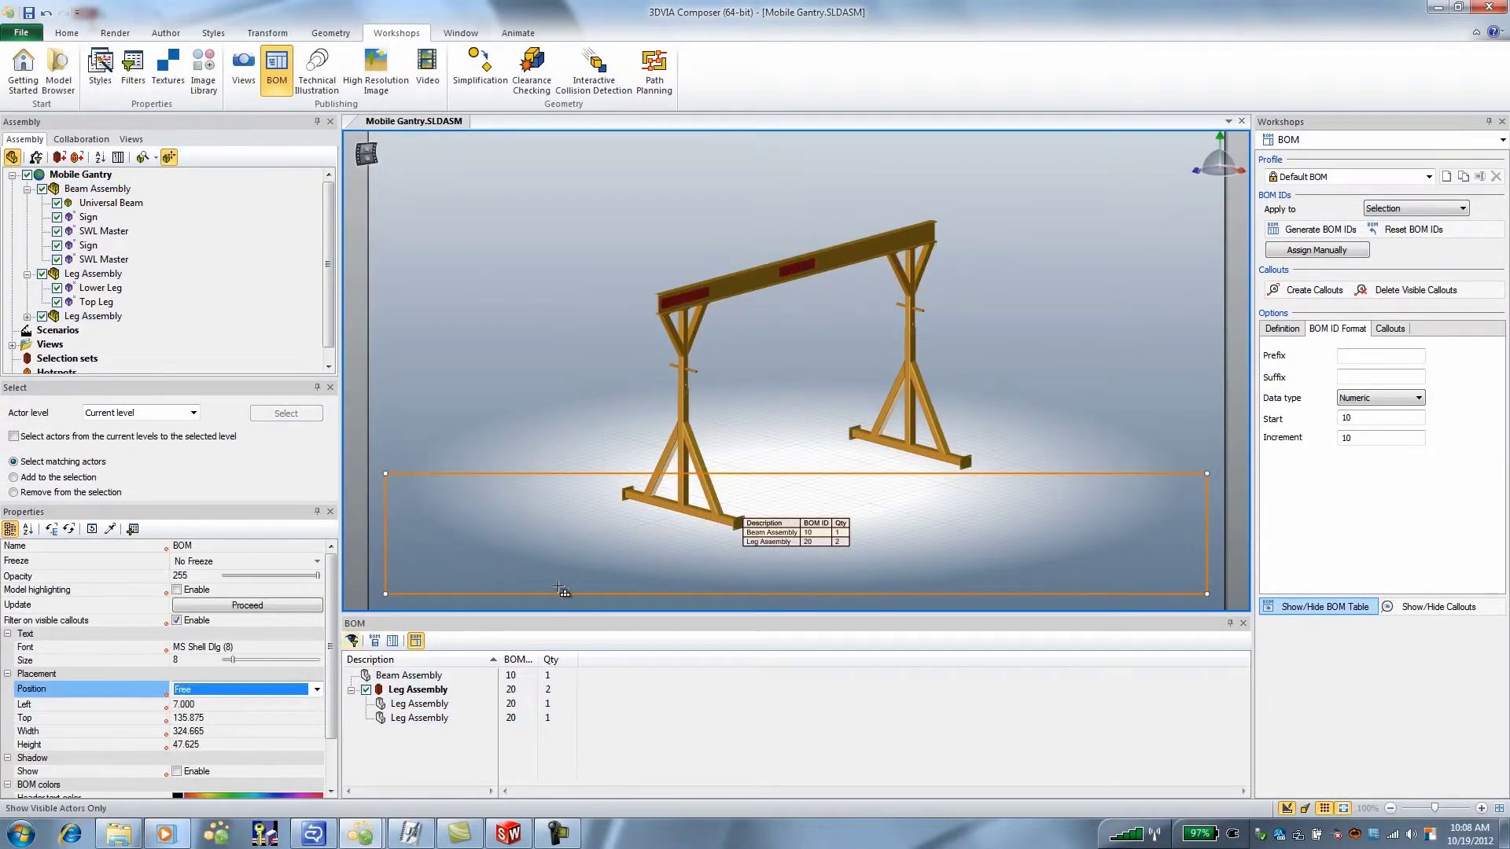
pyautogui.moveTo(1207, 469); pyautogui.dragTo(703, 141)
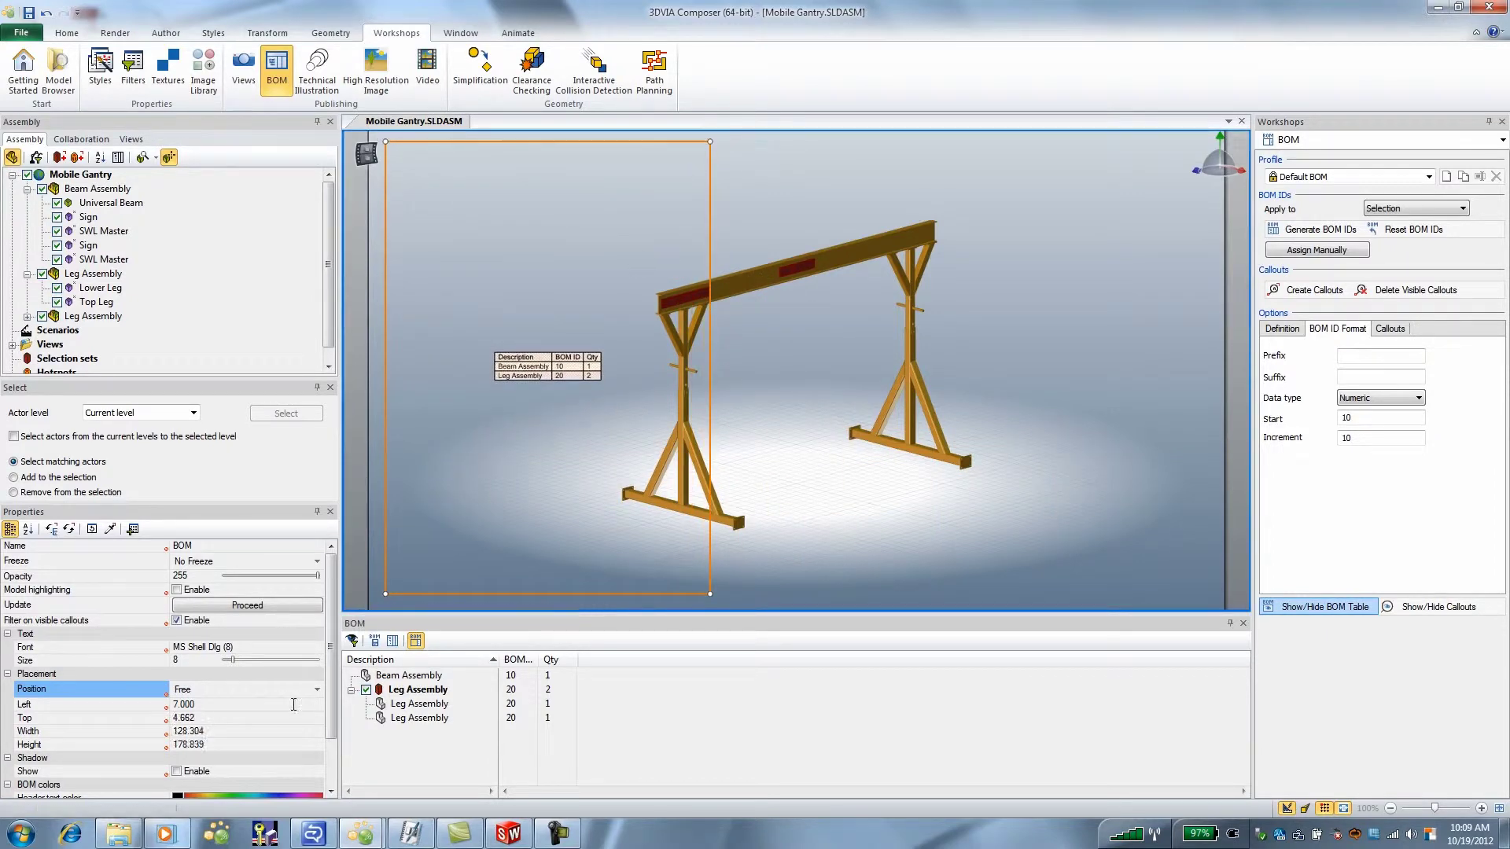
pyautogui.moveTo(231, 660); pyautogui.dragTo(256, 660)
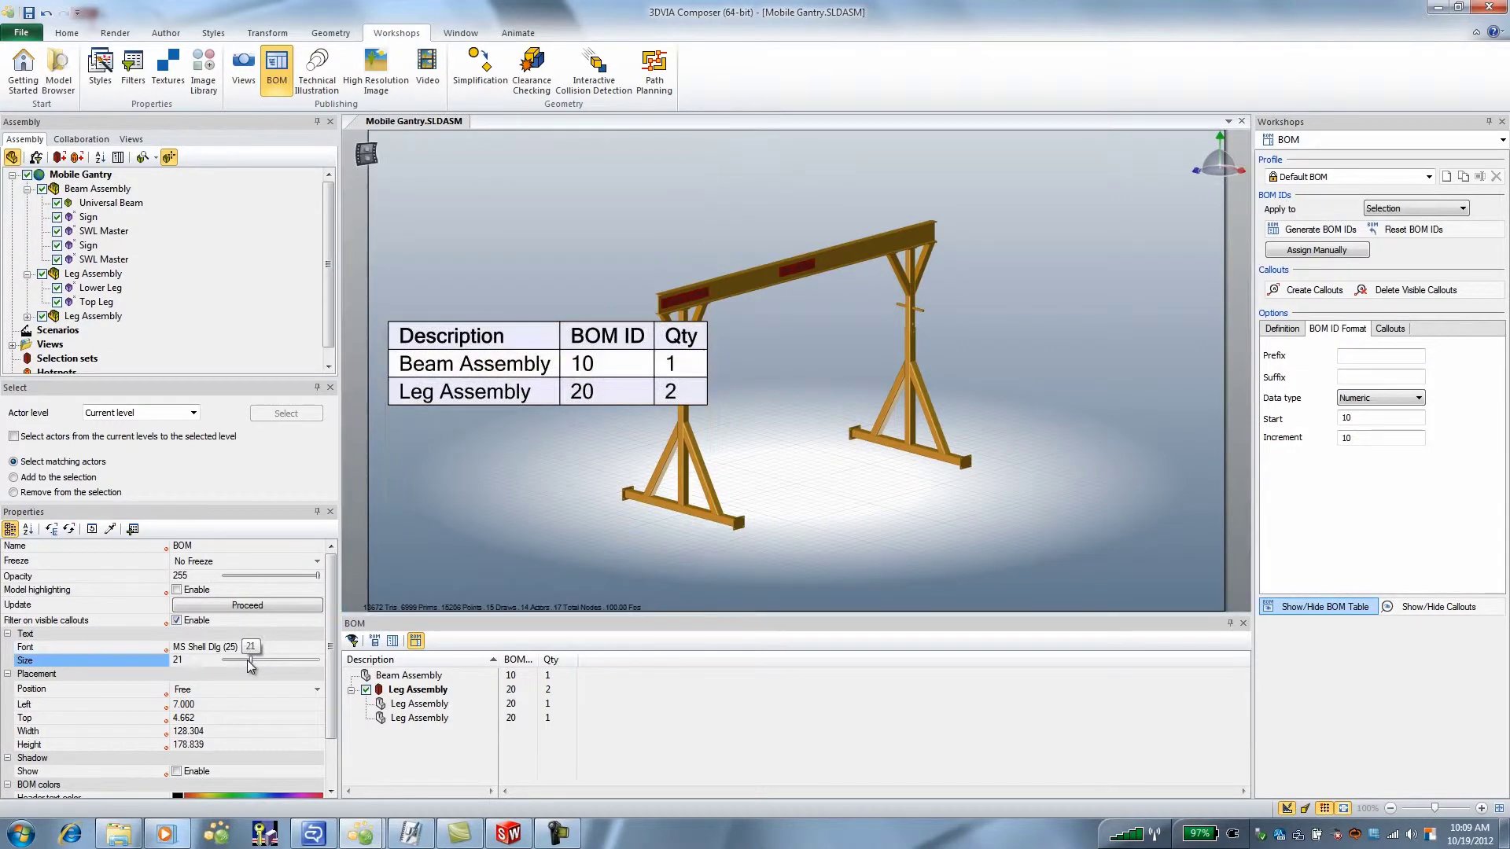
pyautogui.moveTo(256, 660); pyautogui.dragTo(246, 660)
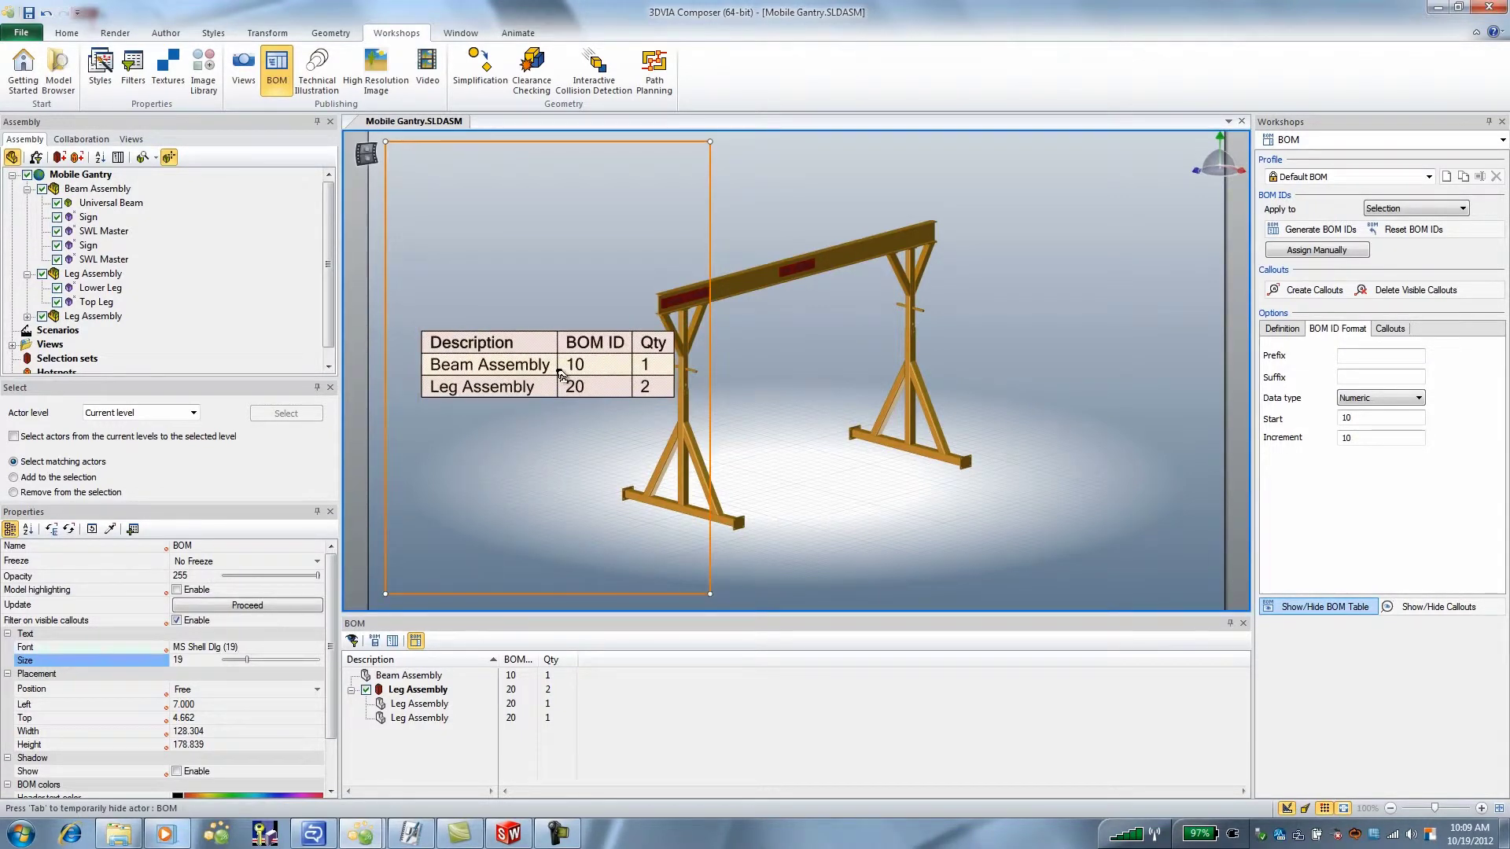
pyautogui.moveTo(561, 375); pyautogui.dragTo(529, 356)
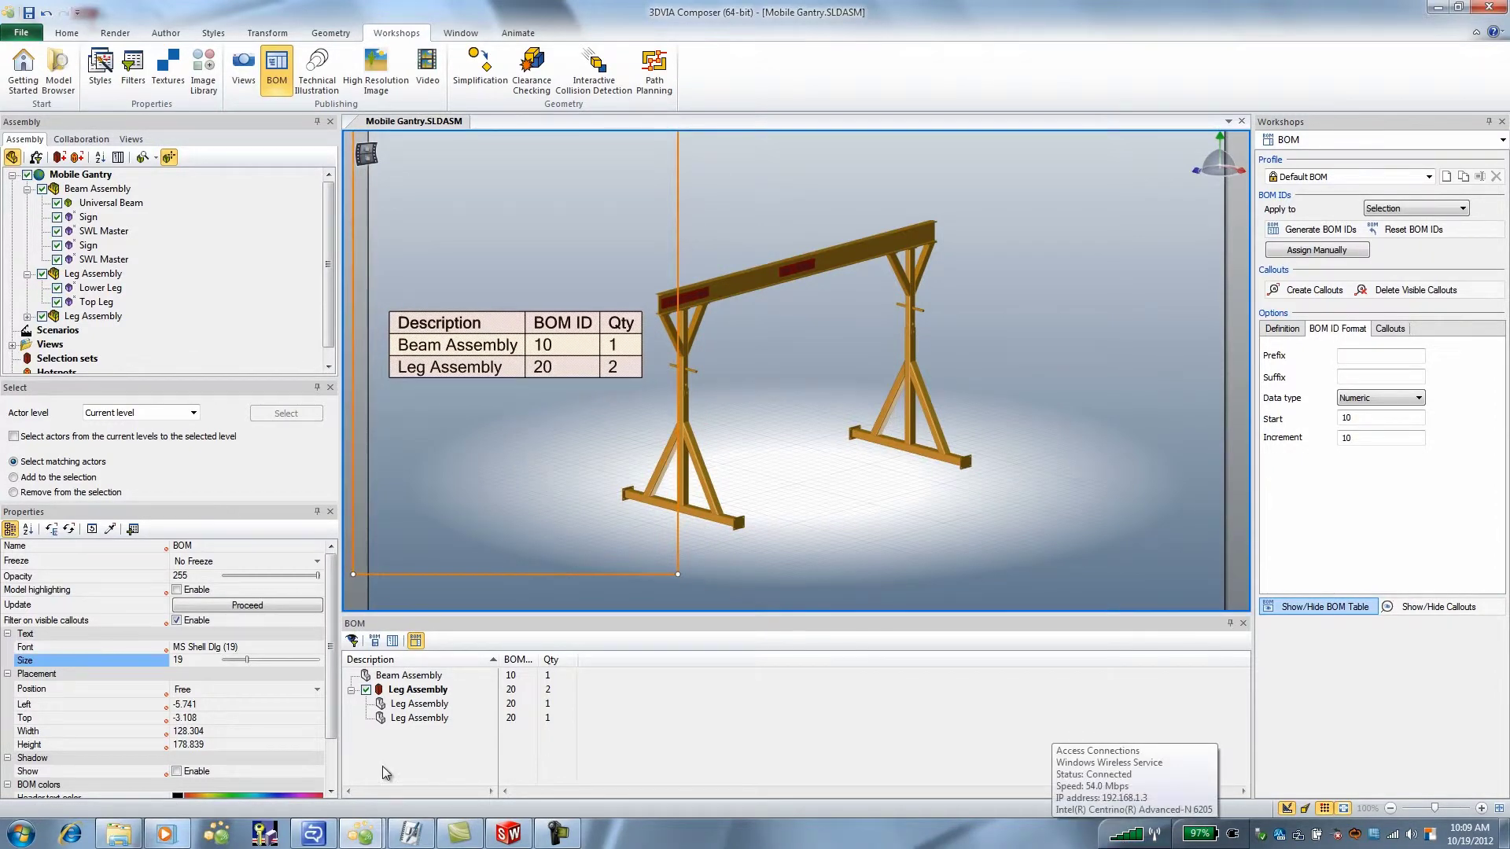
# Select Beam Assembly's first-level child parts
pyautogui.click(409, 676)
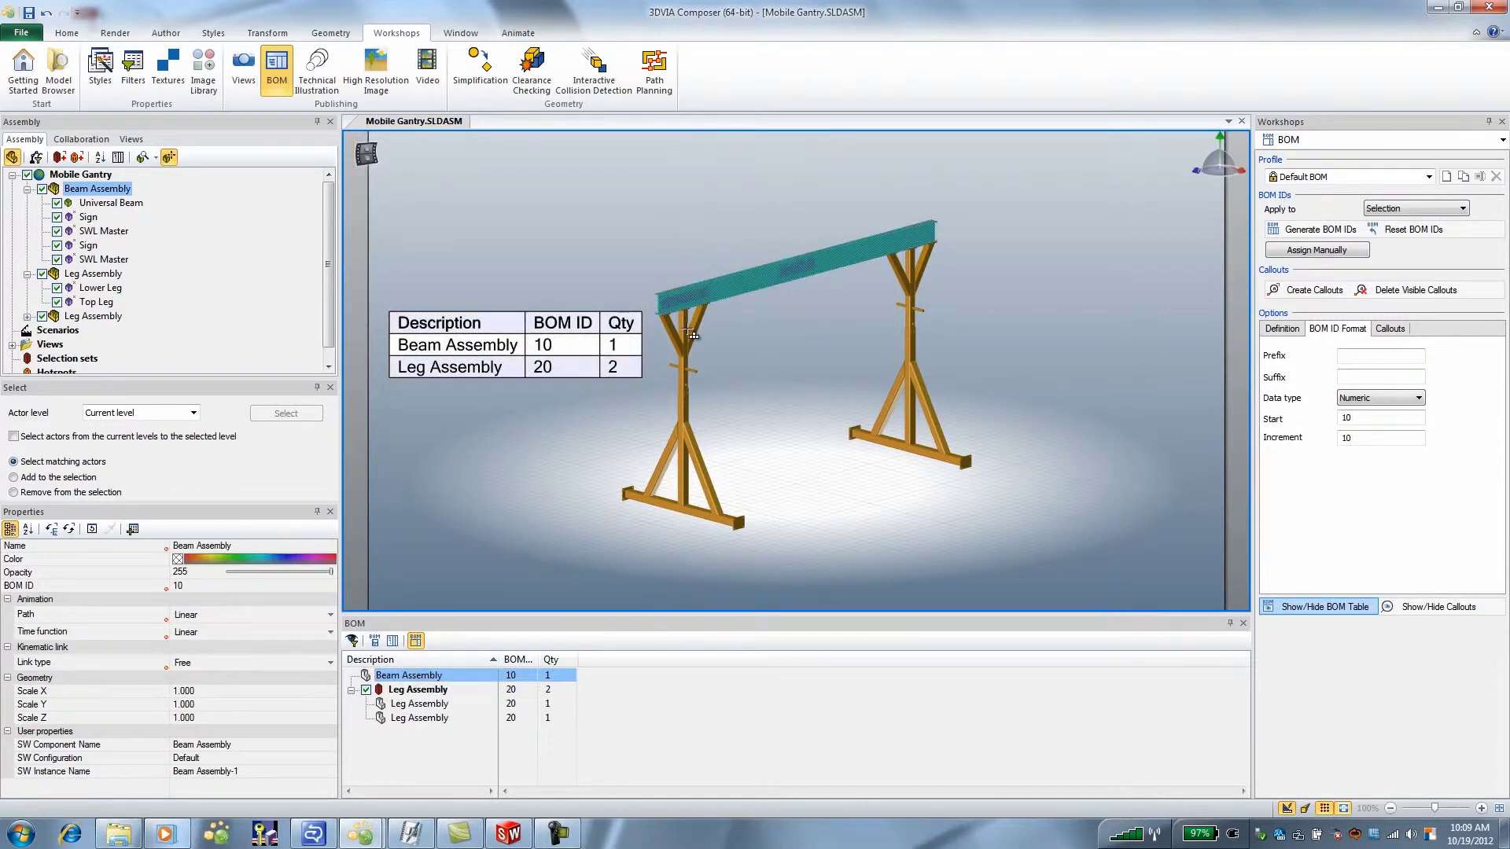
pyautogui.click(192, 411)
pyautogui.click(110, 432)
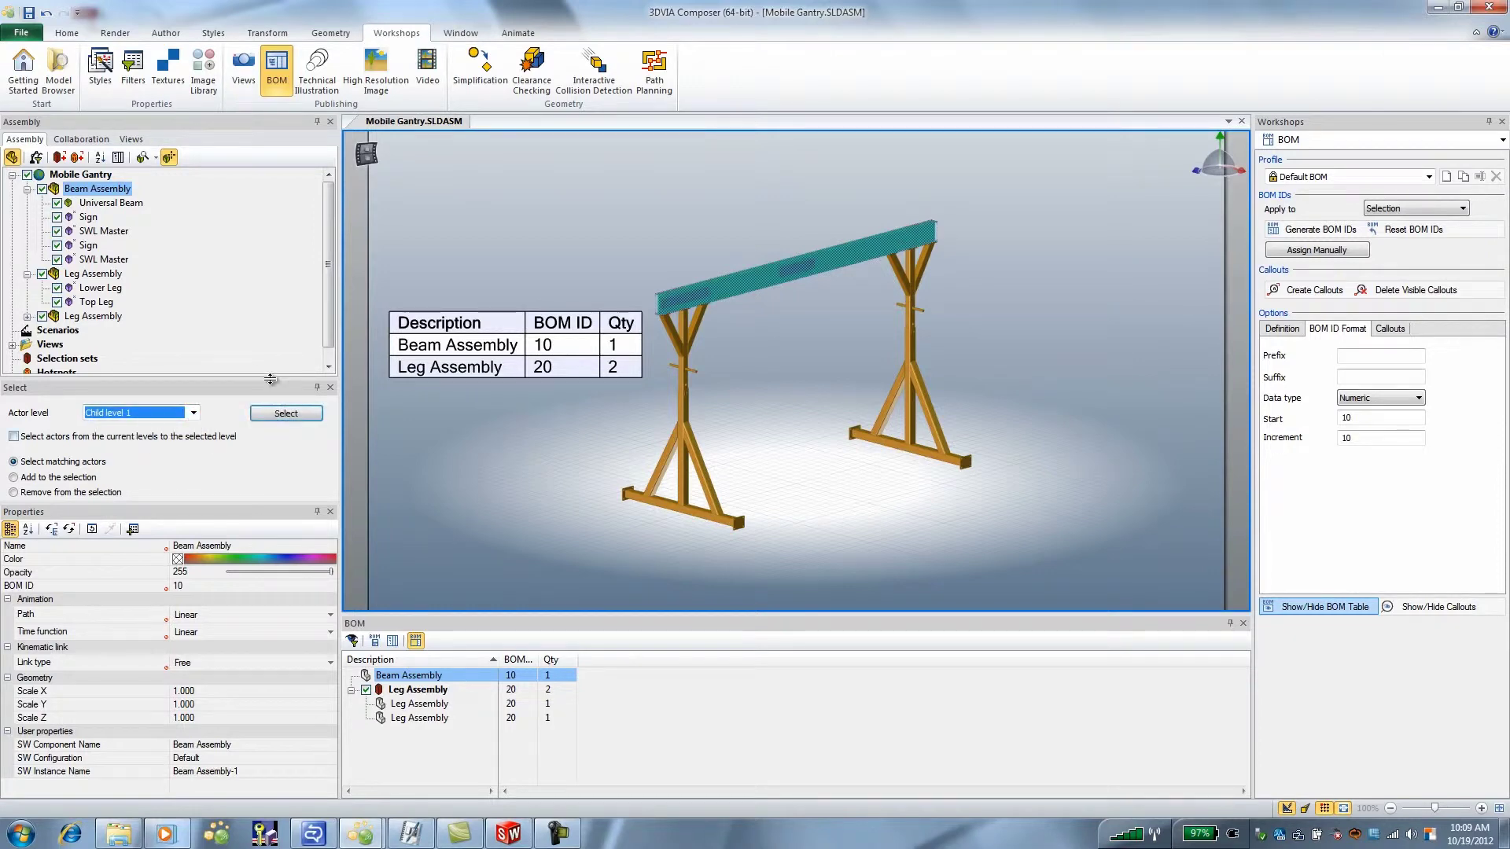
pyautogui.click(286, 413)
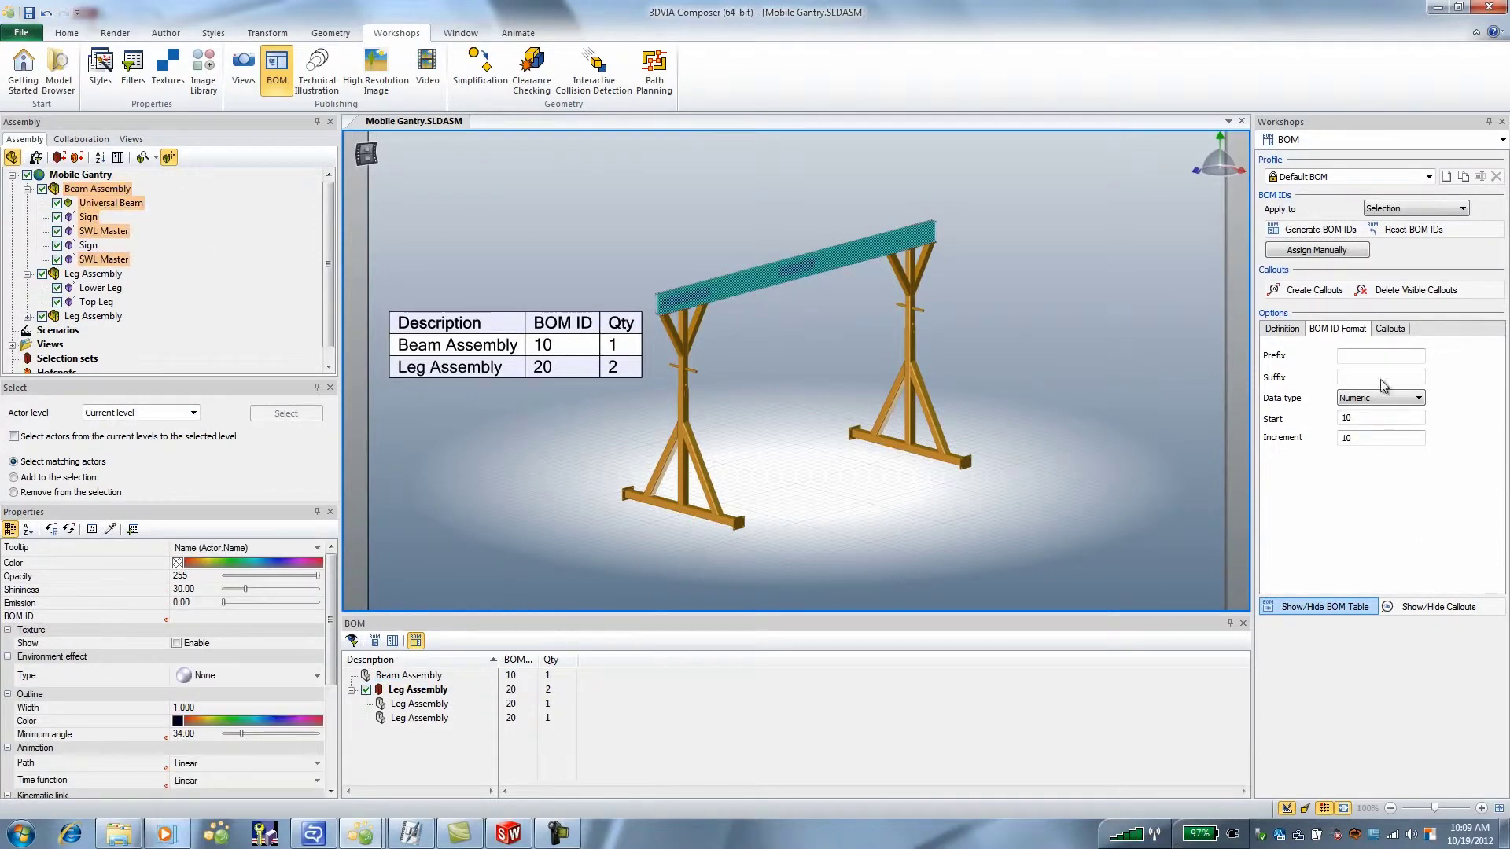
# Number the beam parts with prefix 10- (10-10, 10-20, 10-30) and sort by BOM ID
pyautogui.click(1364, 360)
pyautogui.write('10-')
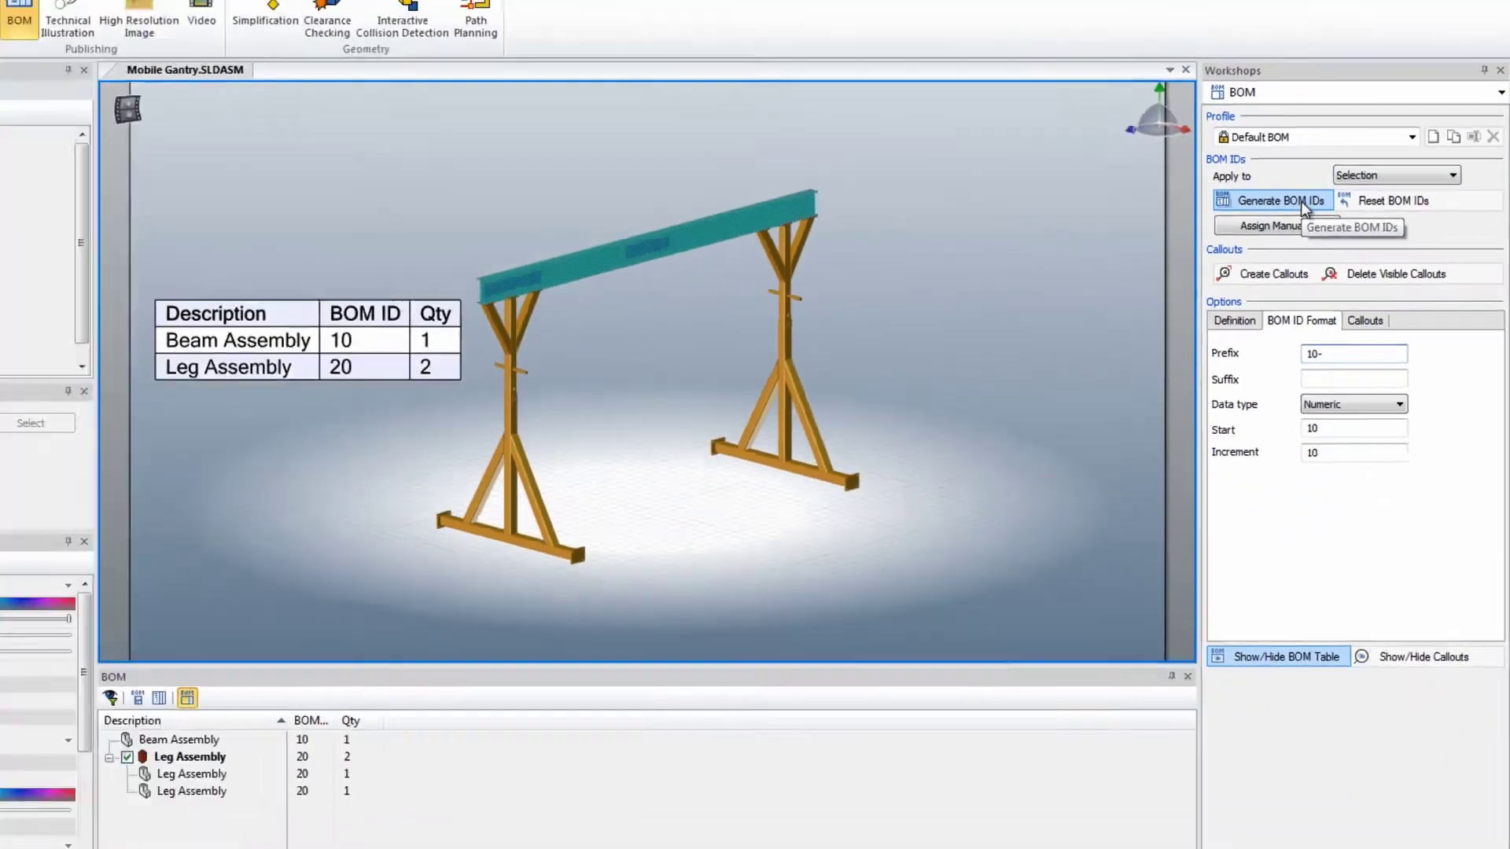
pyautogui.click(1336, 231)
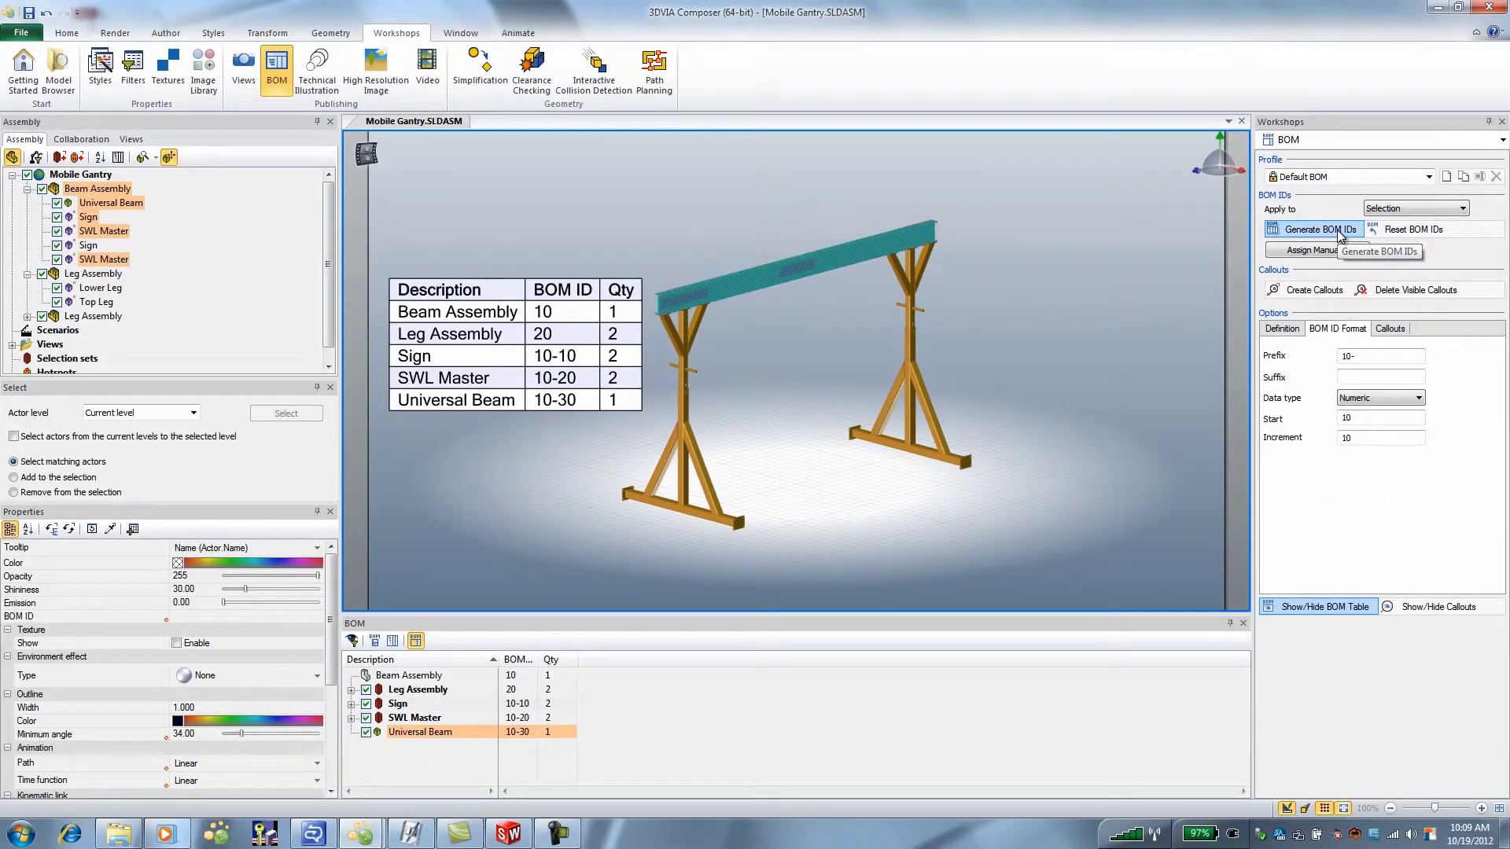
pyautogui.click(518, 659)
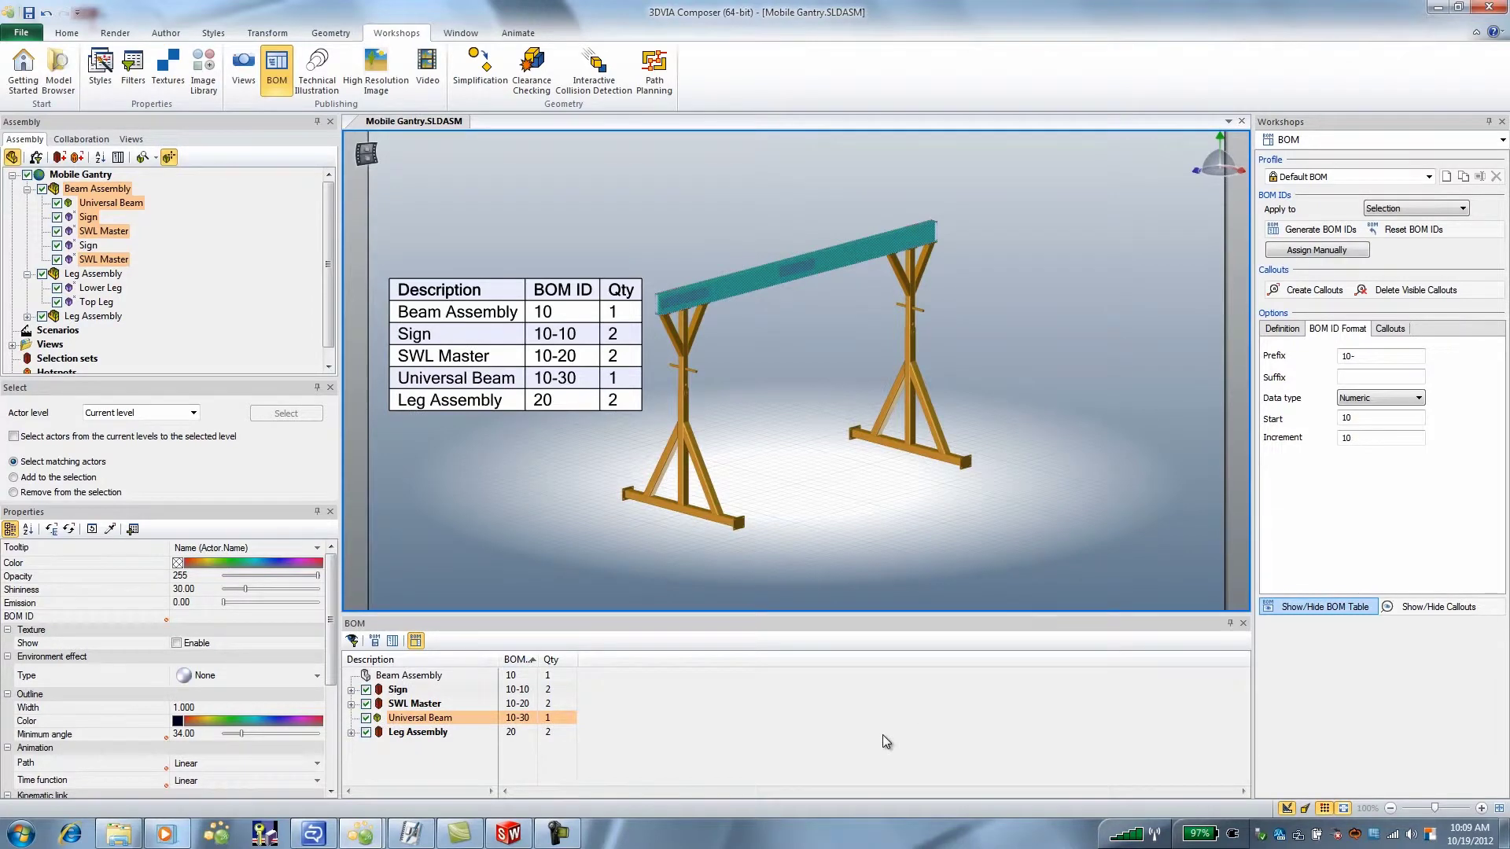
# Select the Leg Assembly child parts and number them Lower Leg 20-10, Top Leg 20-20
pyautogui.click(438, 731)
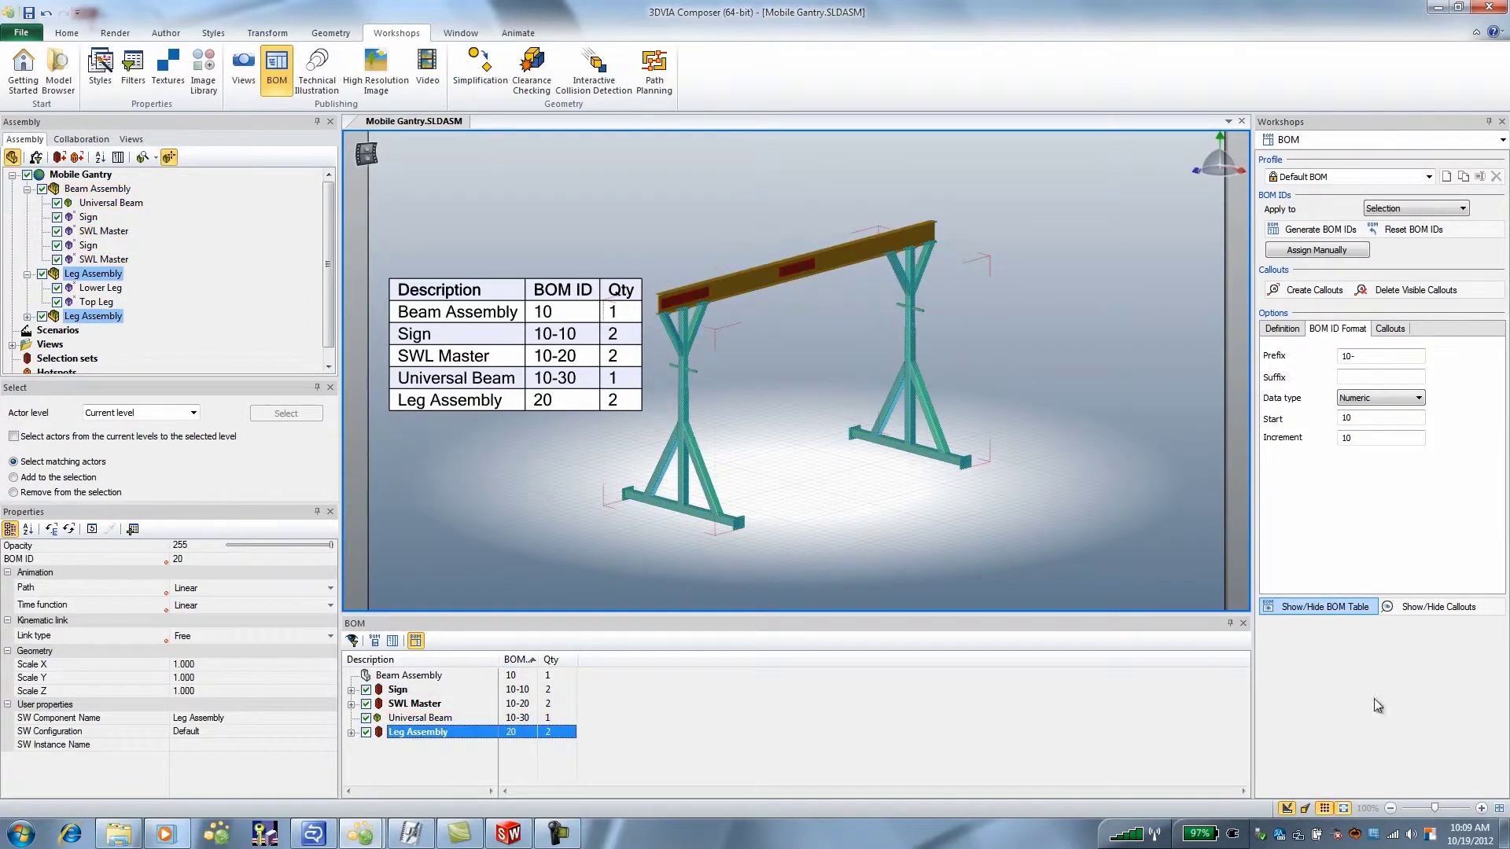
pyautogui.click(194, 418)
pyautogui.click(134, 440)
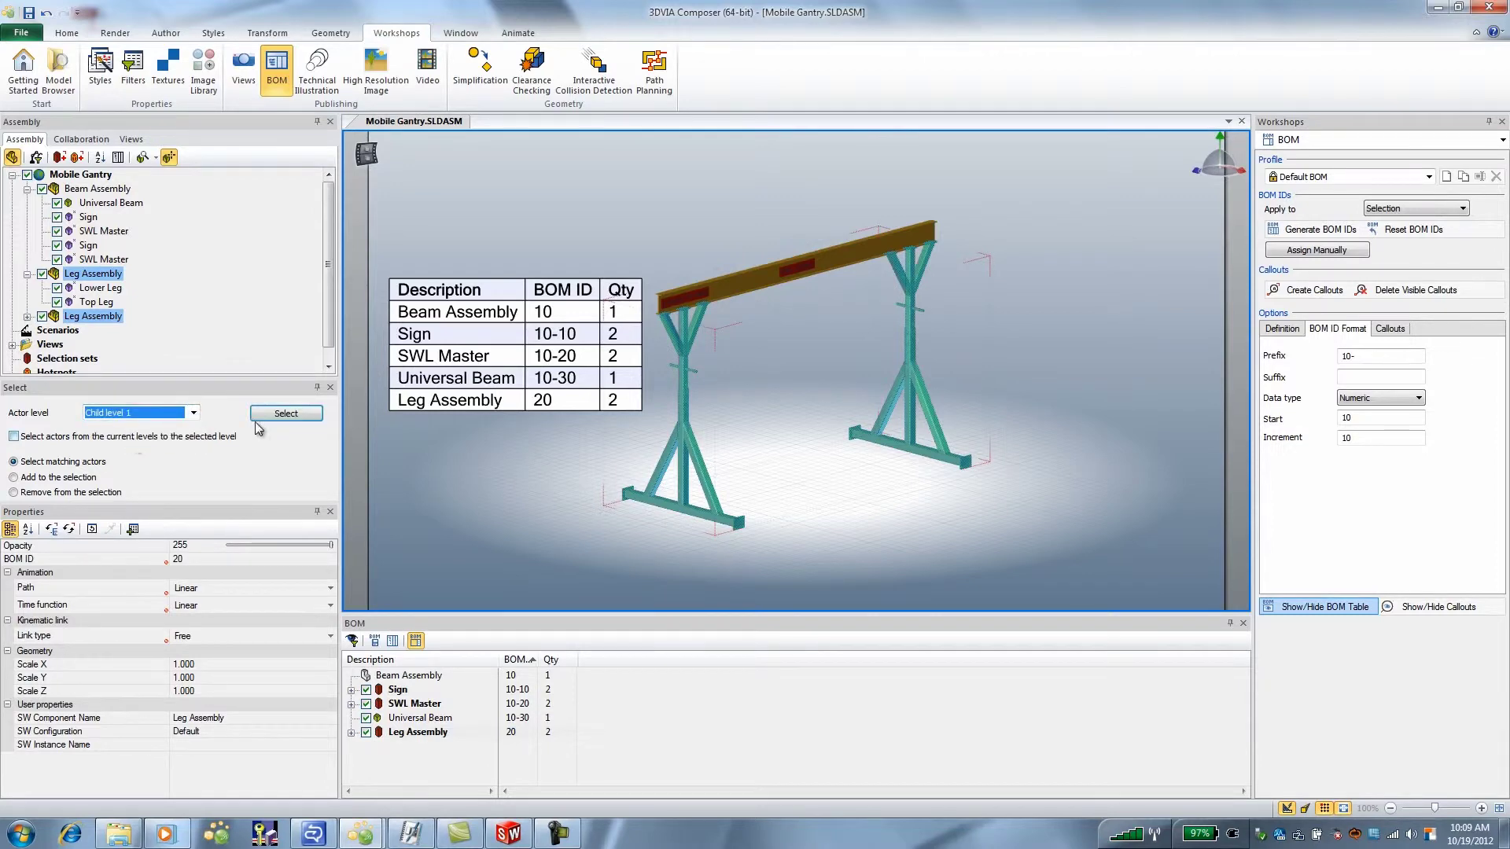
pyautogui.click(257, 419)
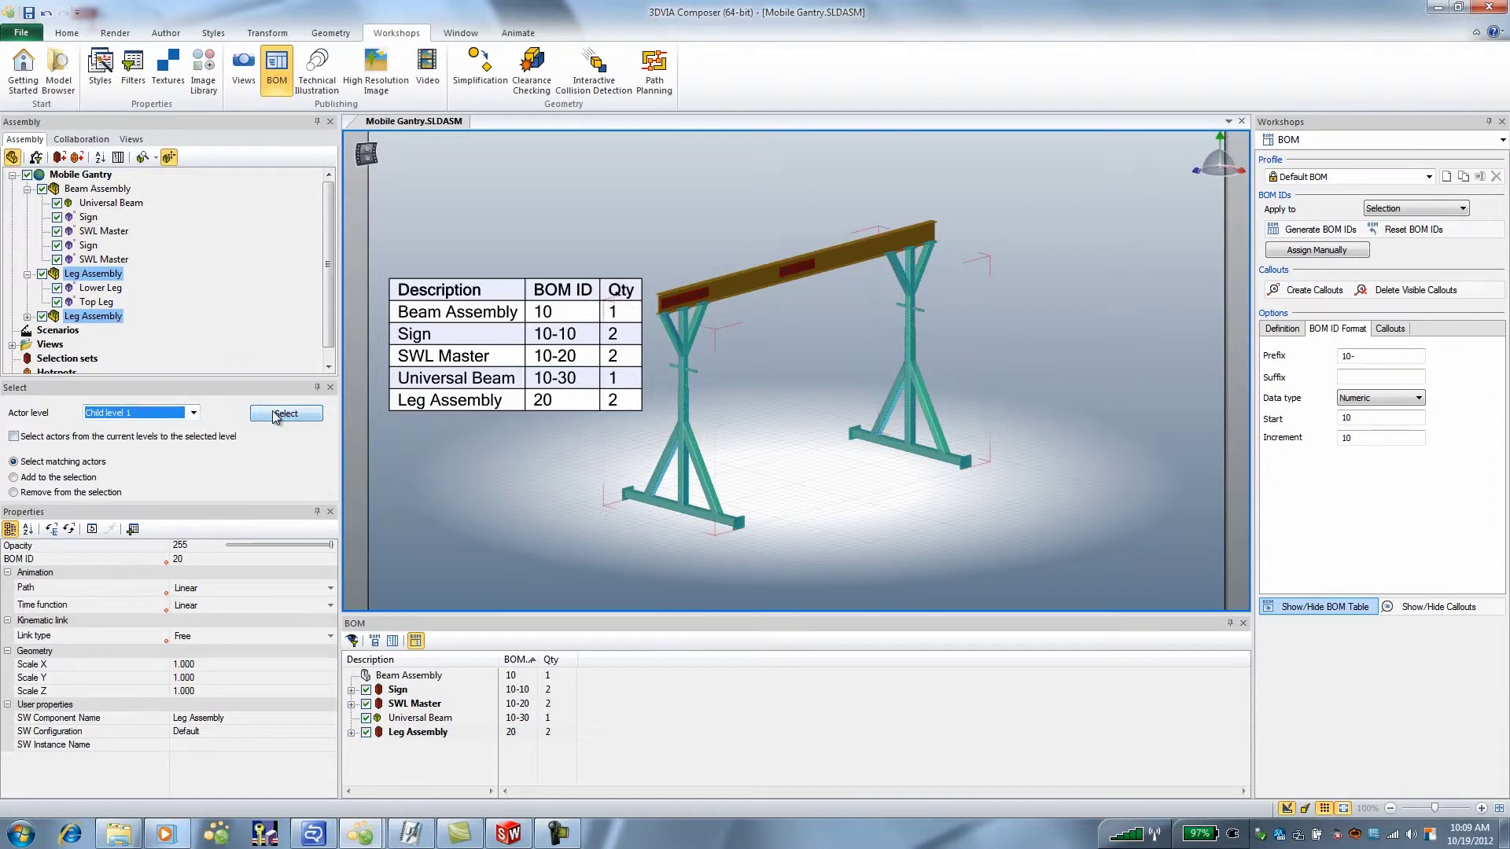
pyautogui.click(27, 318)
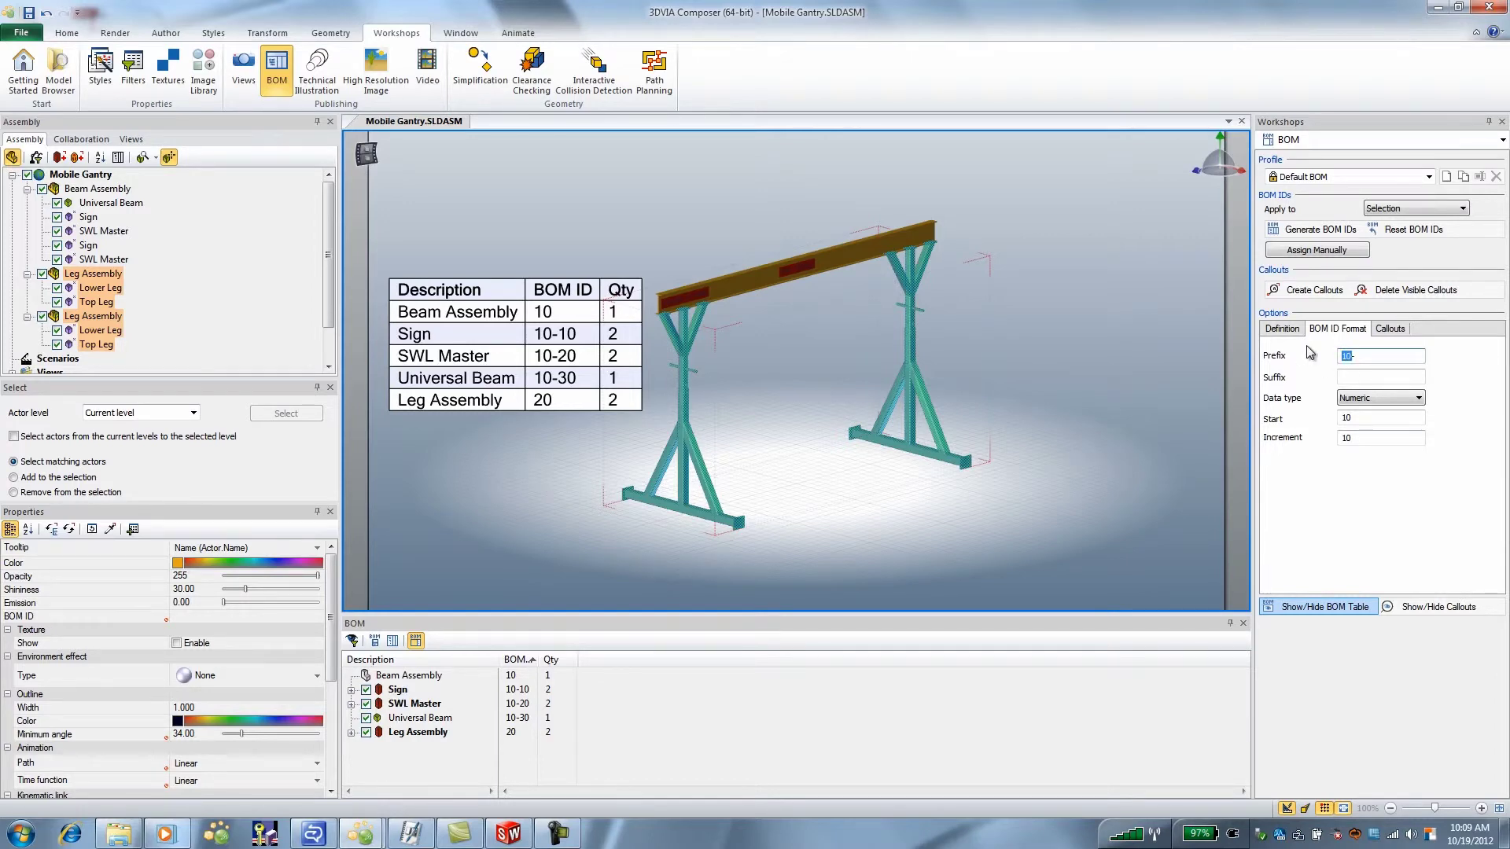
pyautogui.click(1329, 232)
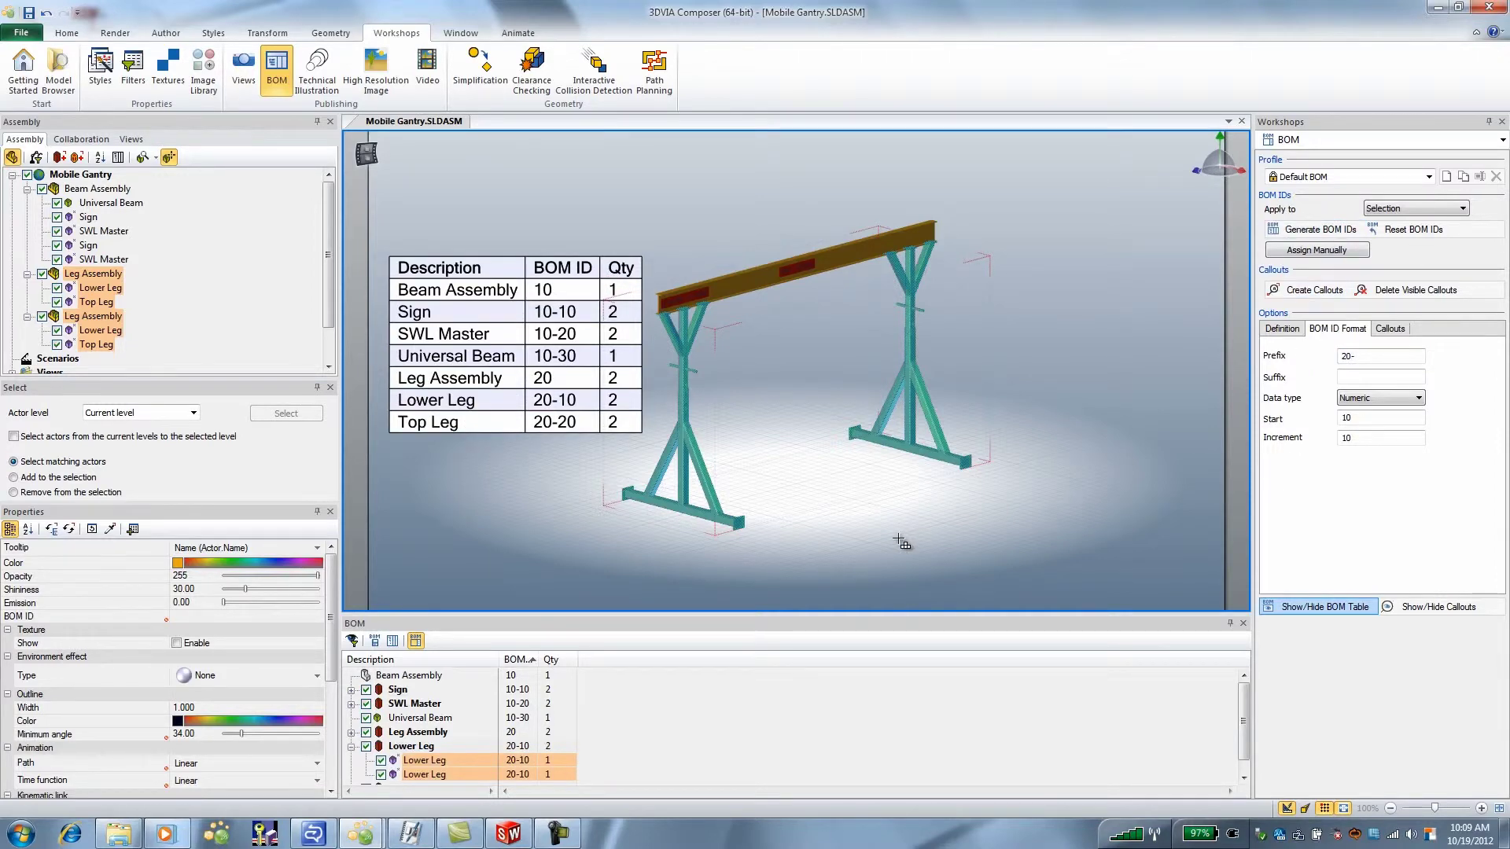
pyautogui.click(672, 772)
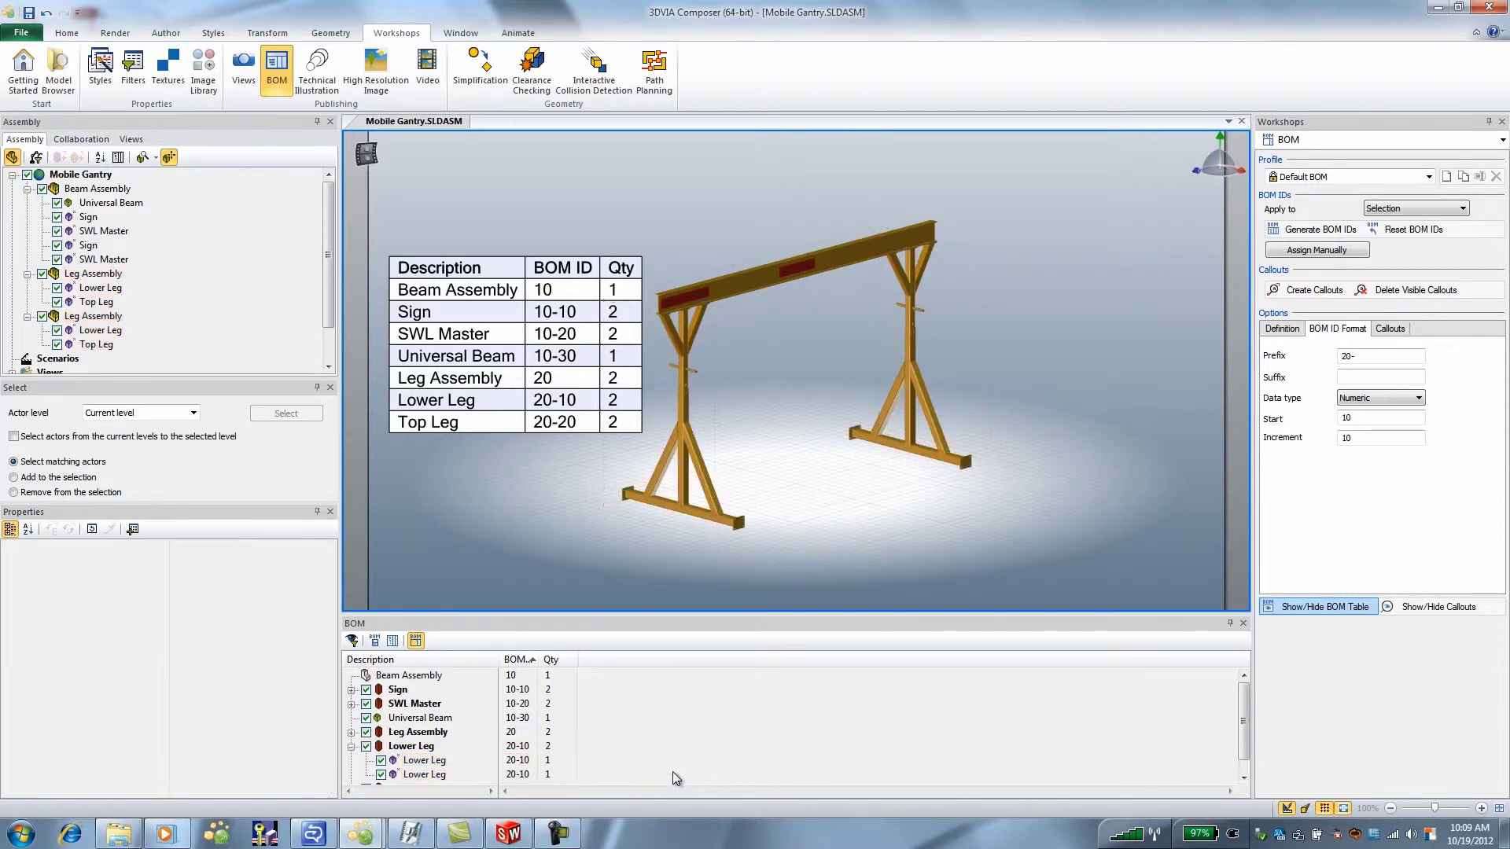
pyautogui.click(517, 659)
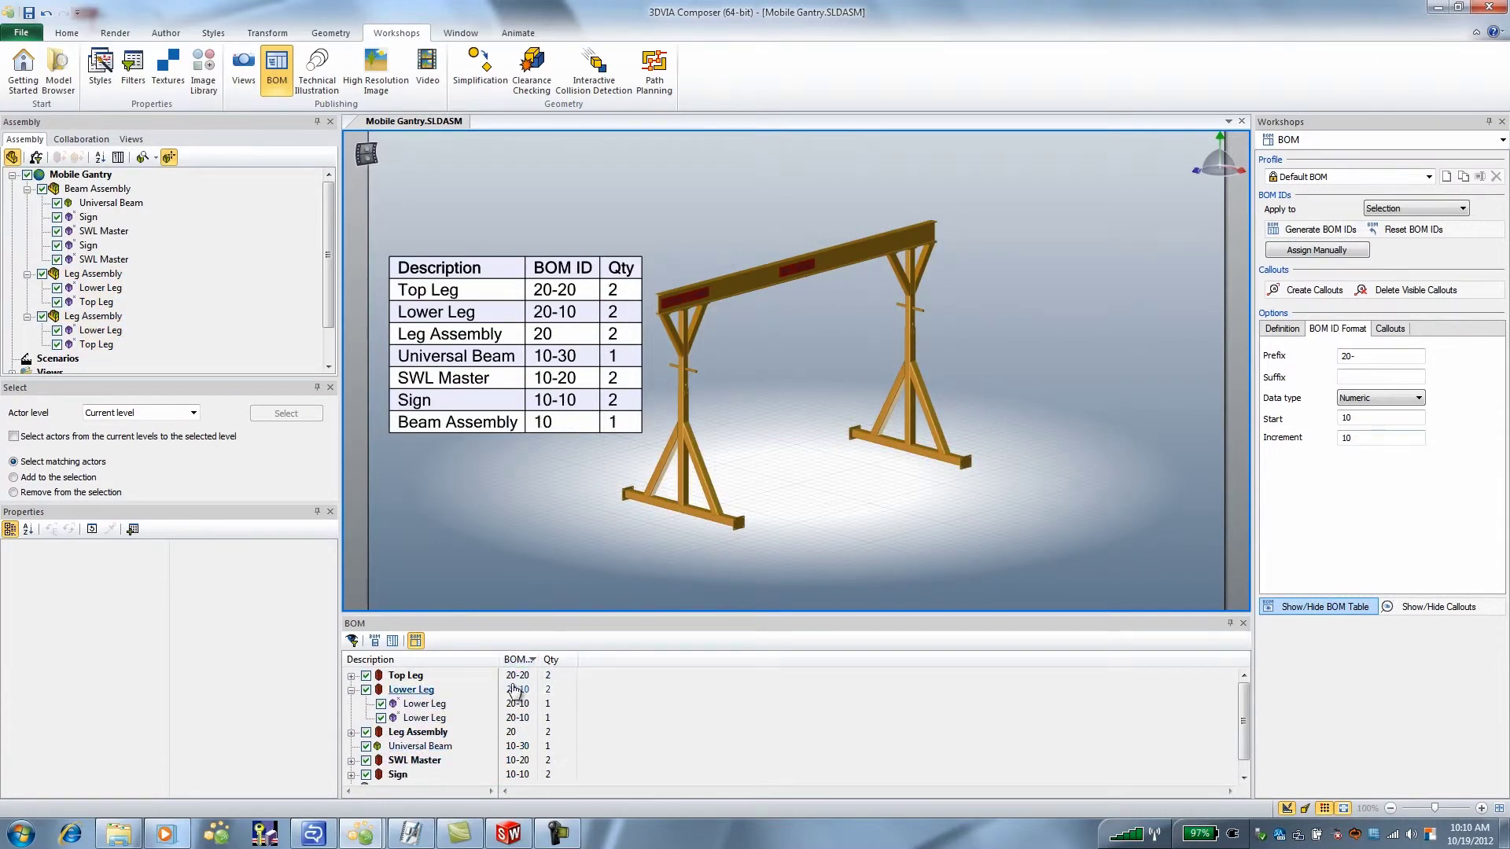
pyautogui.click(517, 660)
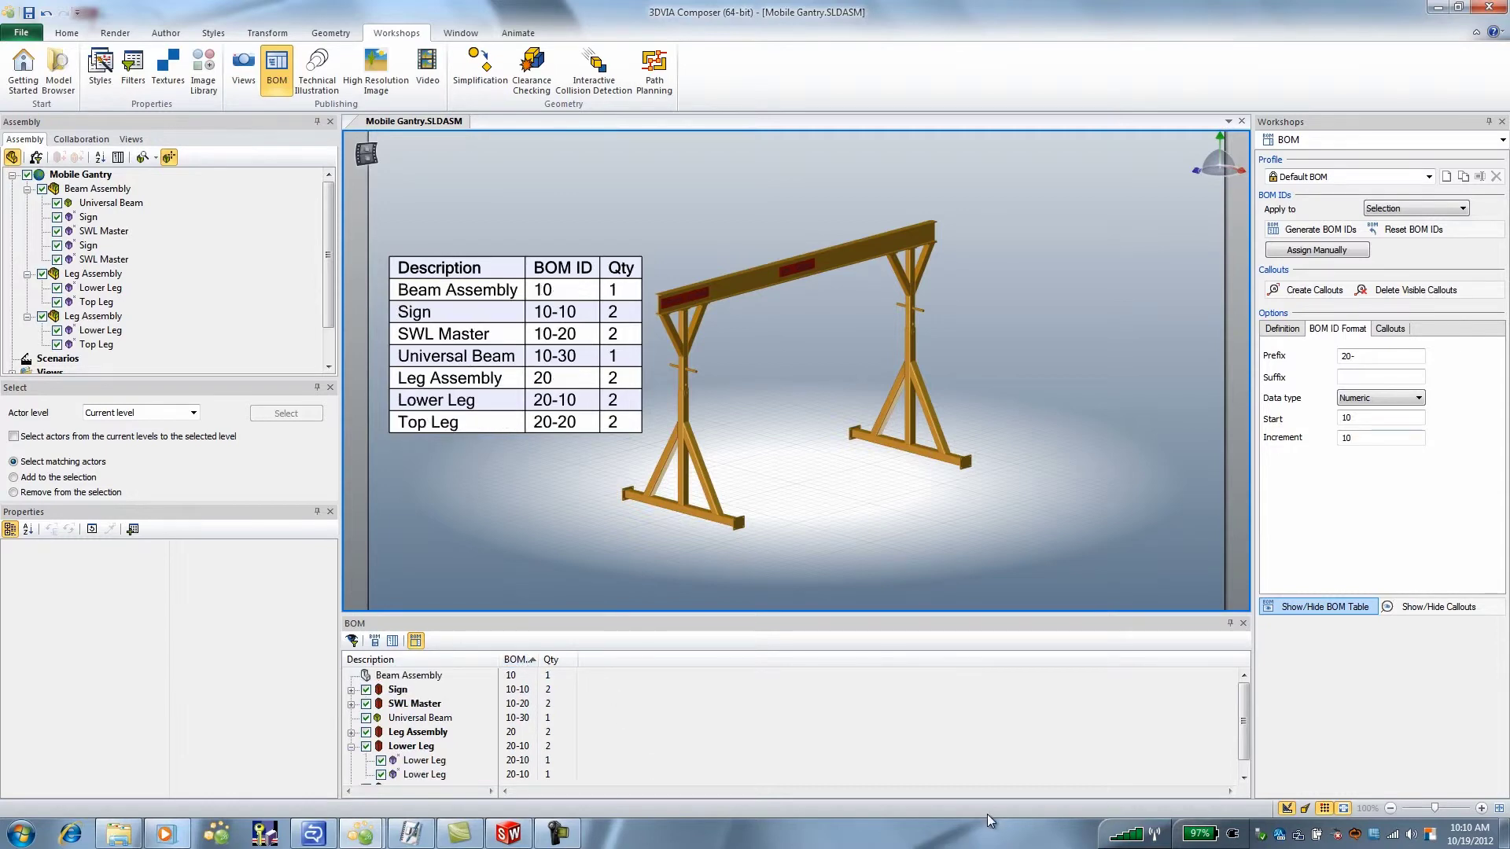